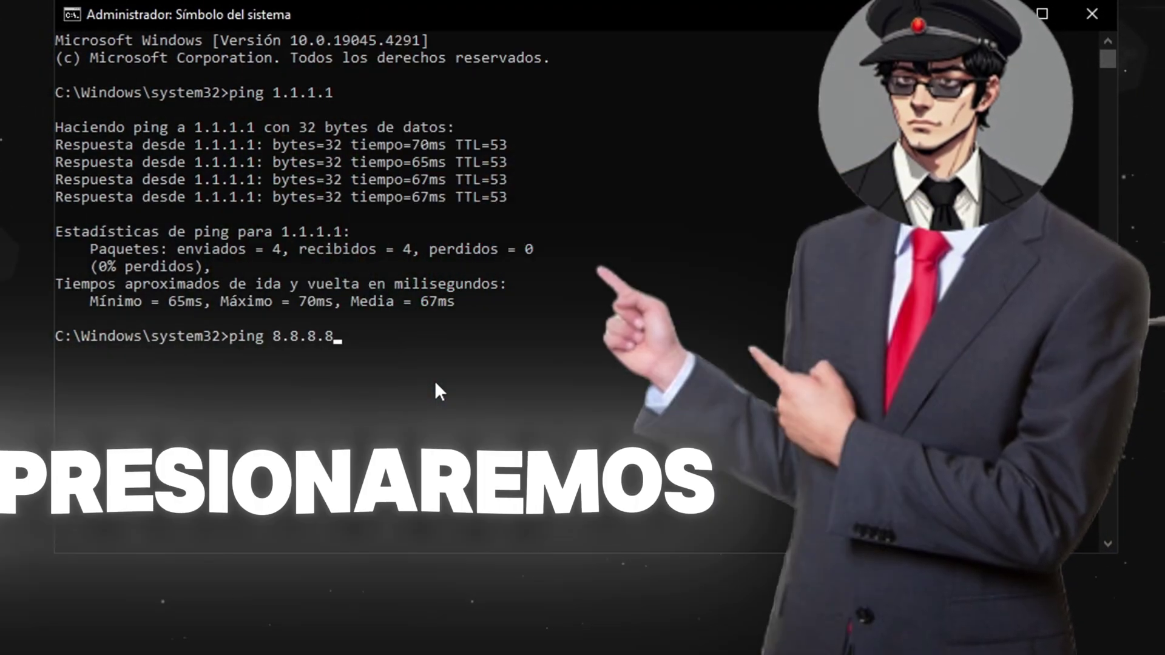
# - Ping 8.8.8.8 and compare its minimum, maximum and average response times with those of the 1.1.1.1 test
pyautogui.press('Return')
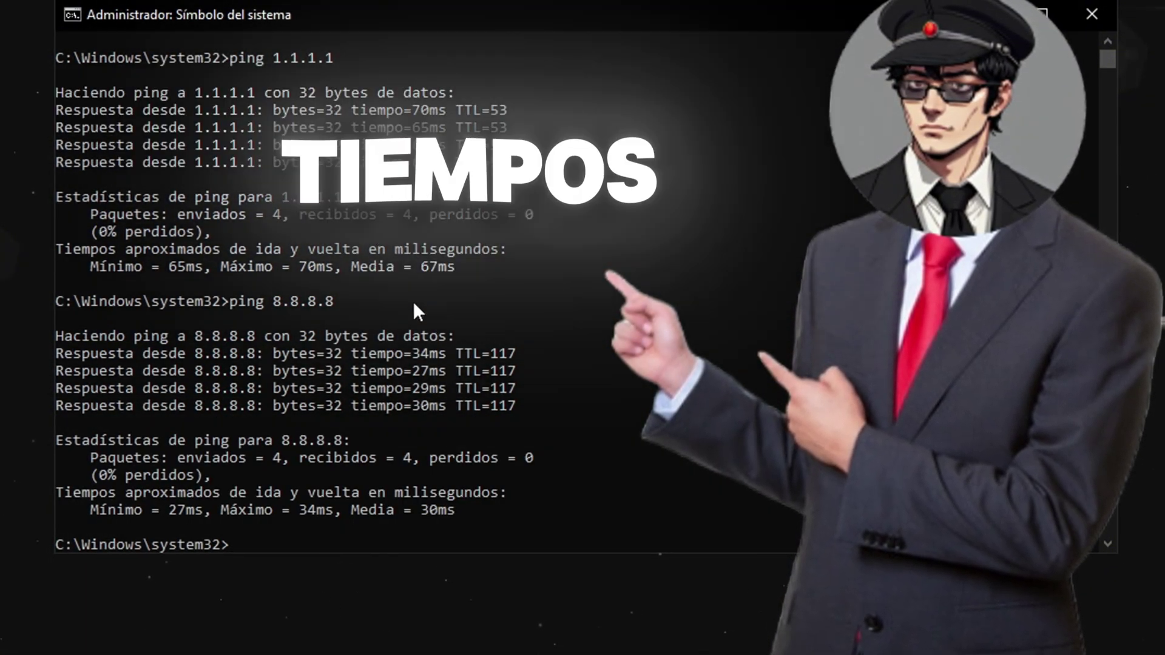
pyautogui.moveTo(471, 512); pyautogui.dragTo(77, 495)
pyautogui.moveTo(86, 266); pyautogui.dragTo(453, 266)
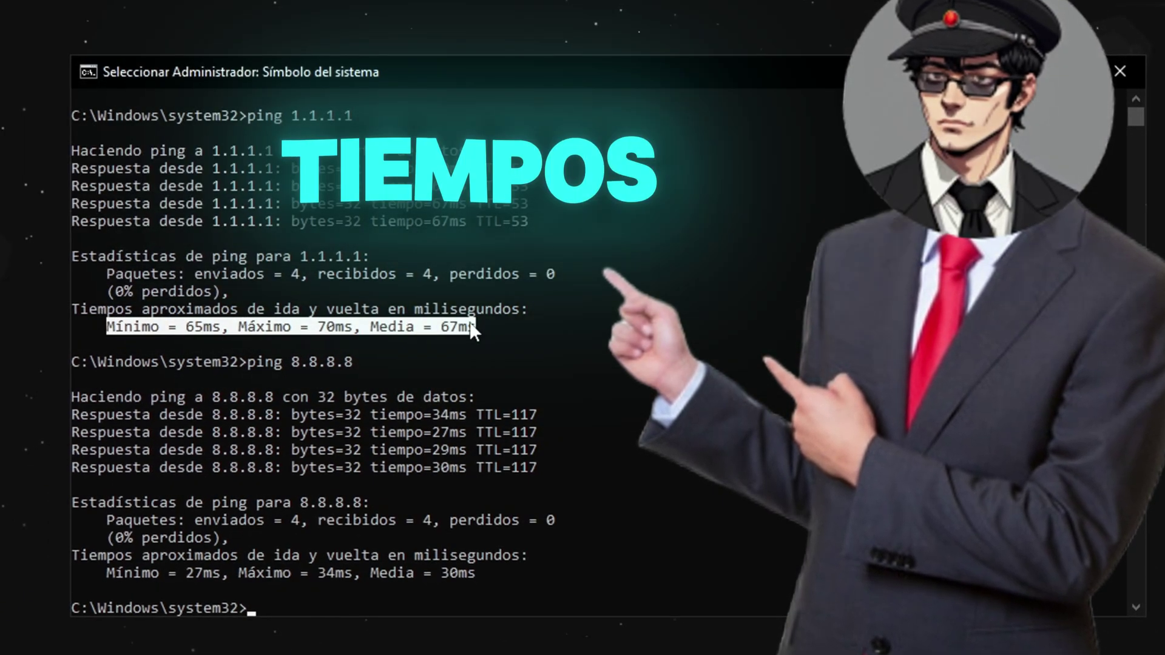
pyautogui.moveTo(77, 511); pyautogui.dragTo(408, 515)
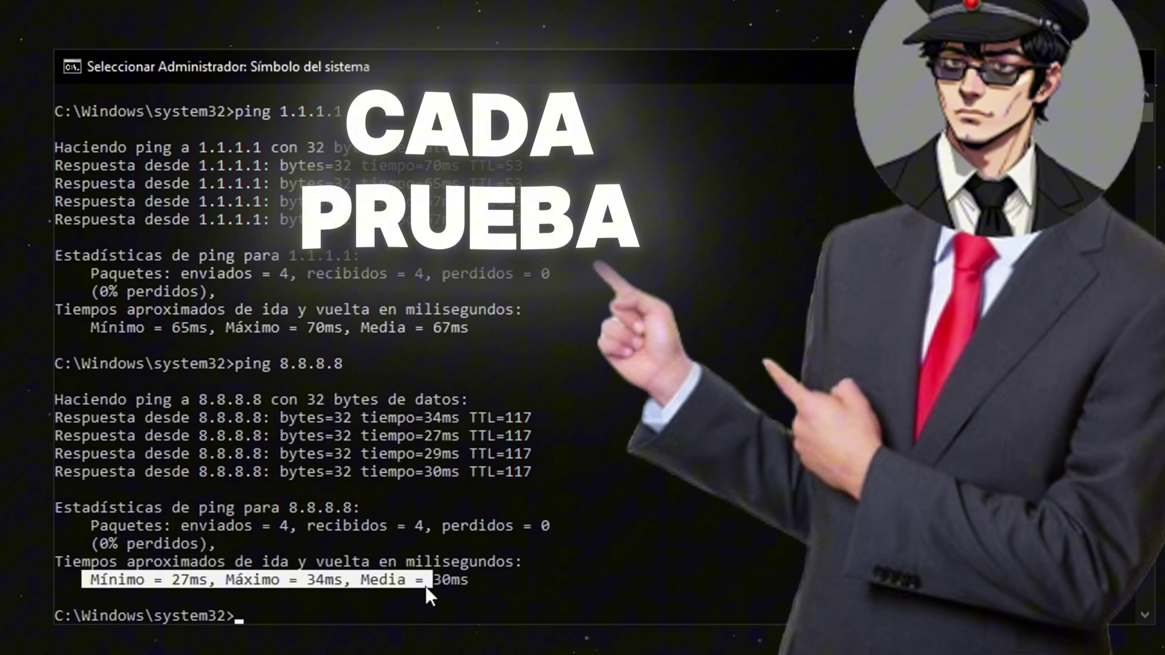
pyautogui.moveTo(182, 576); pyautogui.dragTo(478, 585)
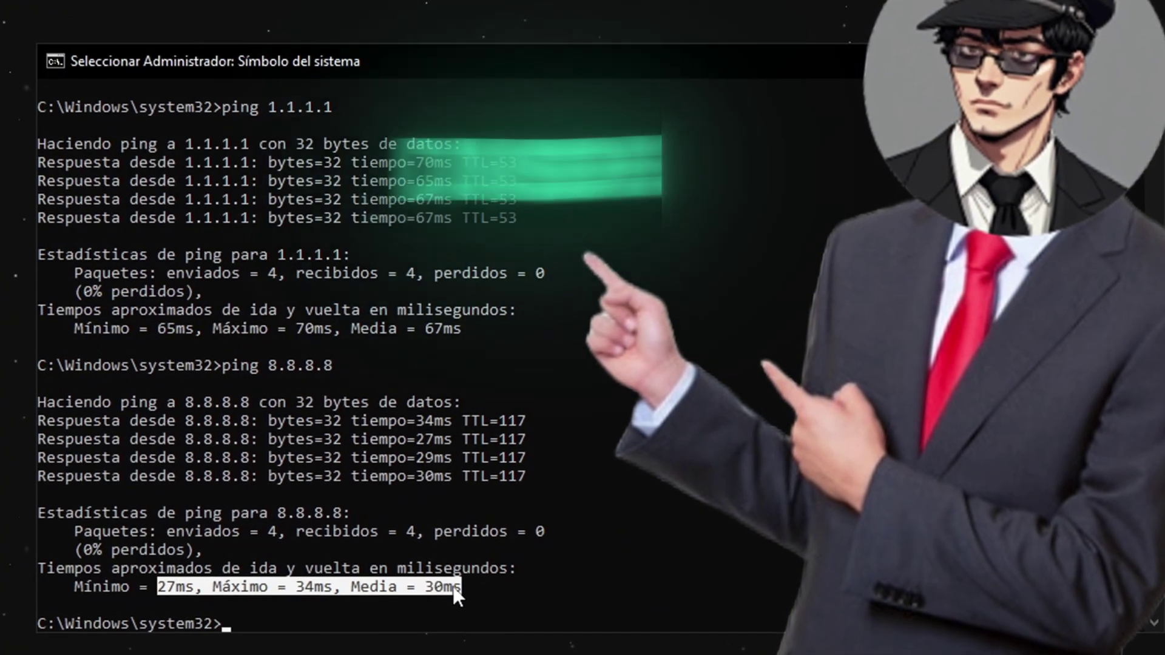
pyautogui.click(191, 510)
pyautogui.moveTo(267, 517); pyautogui.dragTo(331, 519)
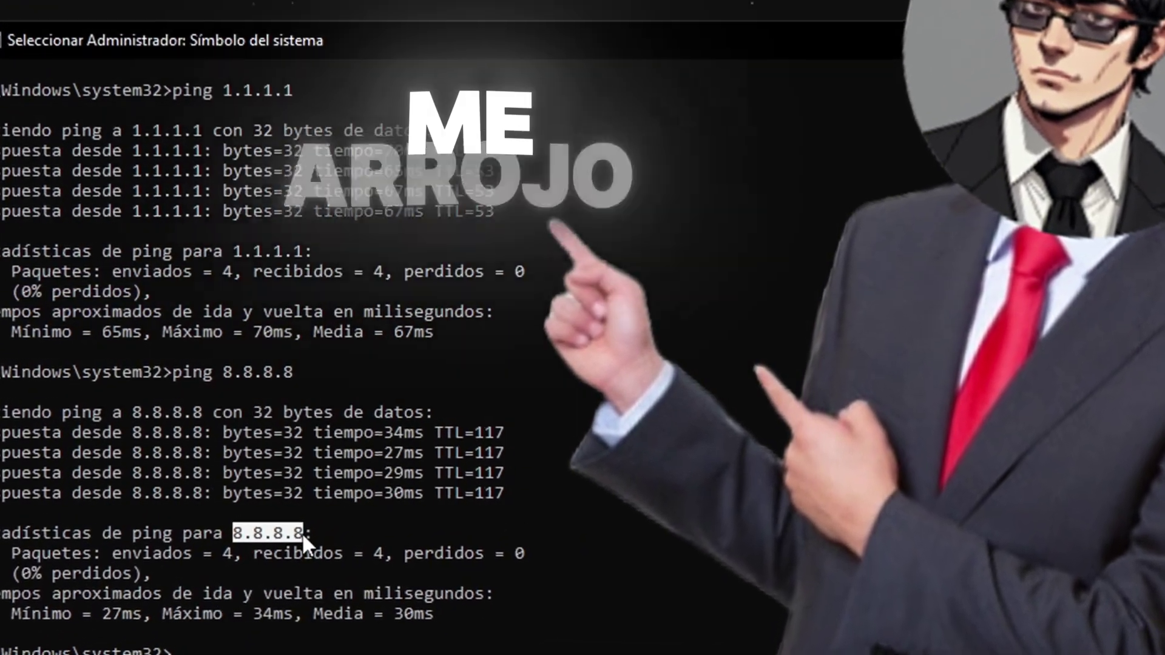
pyautogui.moveTo(102, 613); pyautogui.dragTo(432, 615)
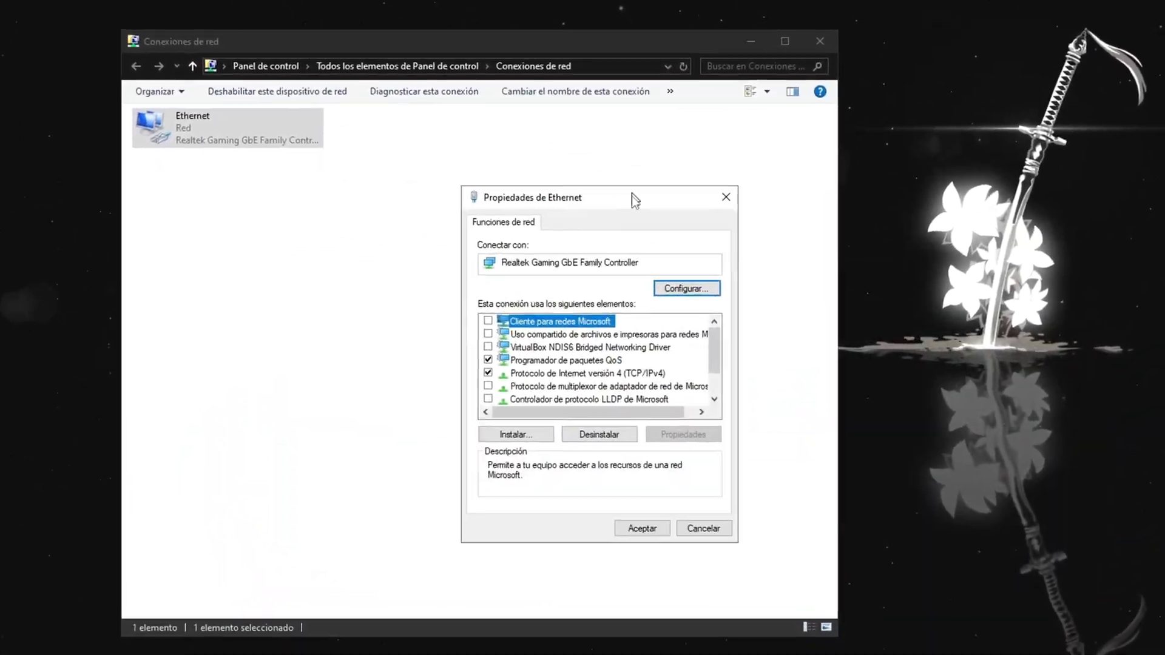
# - In the Ethernet connection's TCP/IPv4 properties, set the DNS servers to 8.8.8.8 and 8.8.4.4 with validation on exit
pyautogui.moveTo(632, 195); pyautogui.dragTo(443, 143)
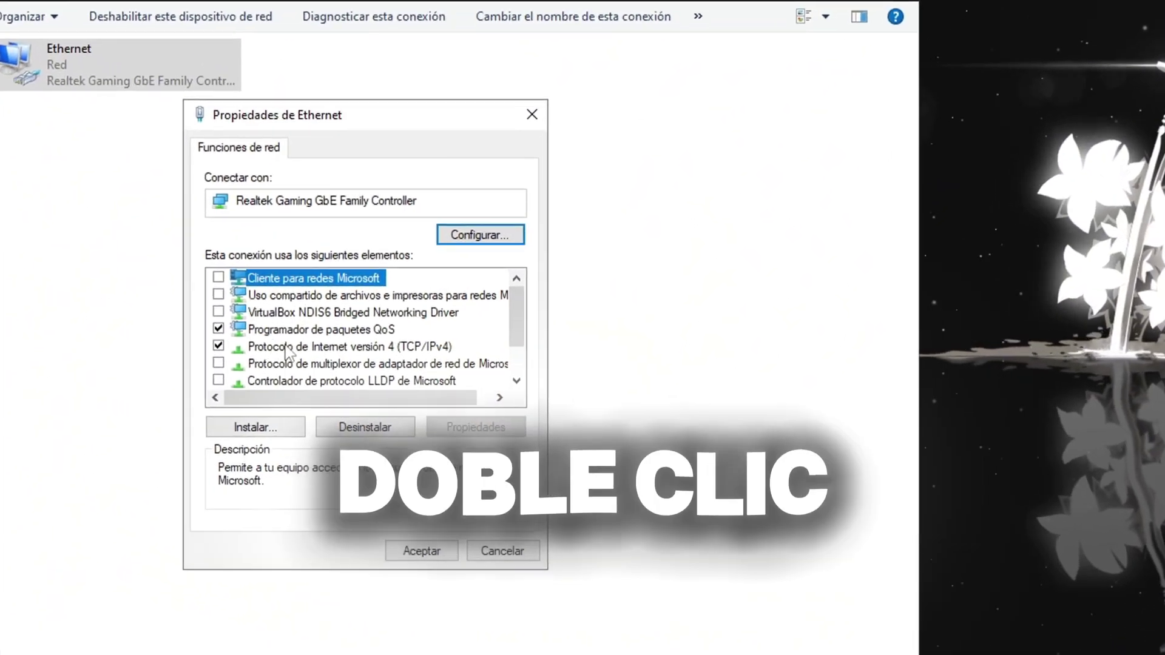
pyautogui.doubleClick(298, 349)
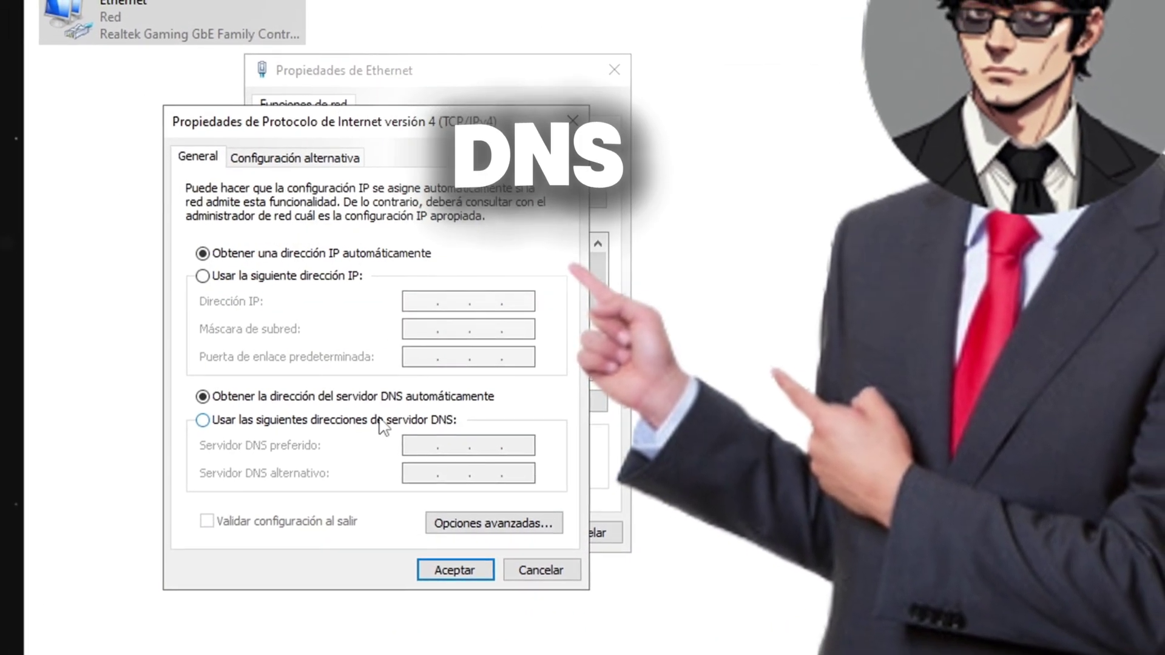
pyautogui.click(340, 425)
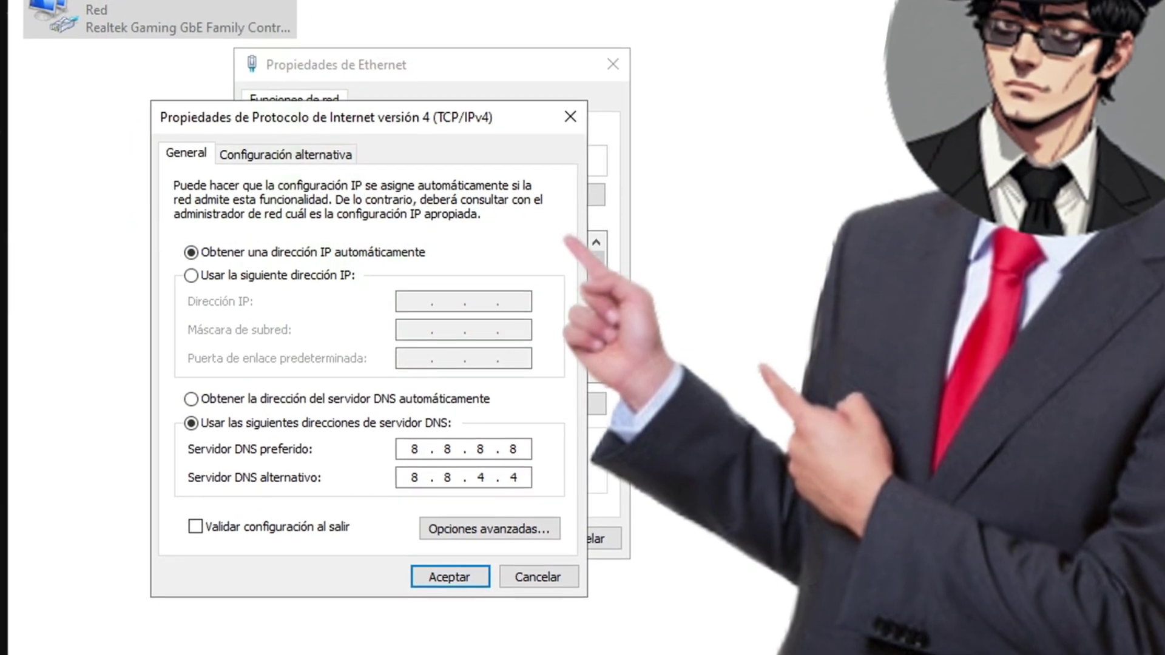
pyautogui.click(260, 529)
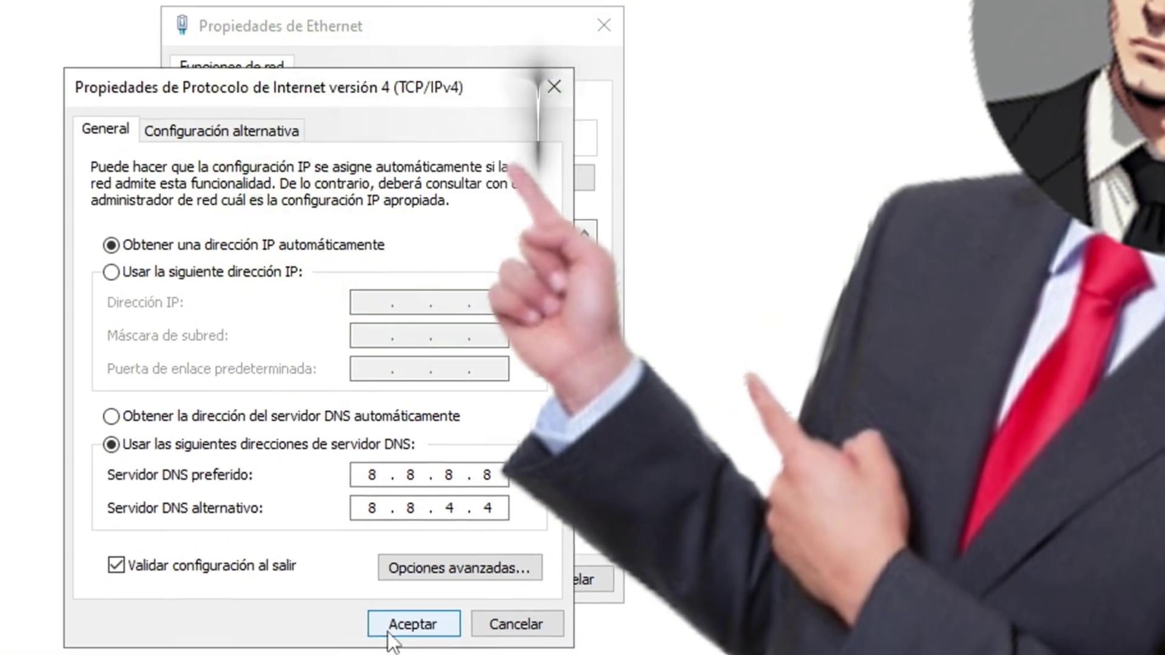
pyautogui.click(435, 597)
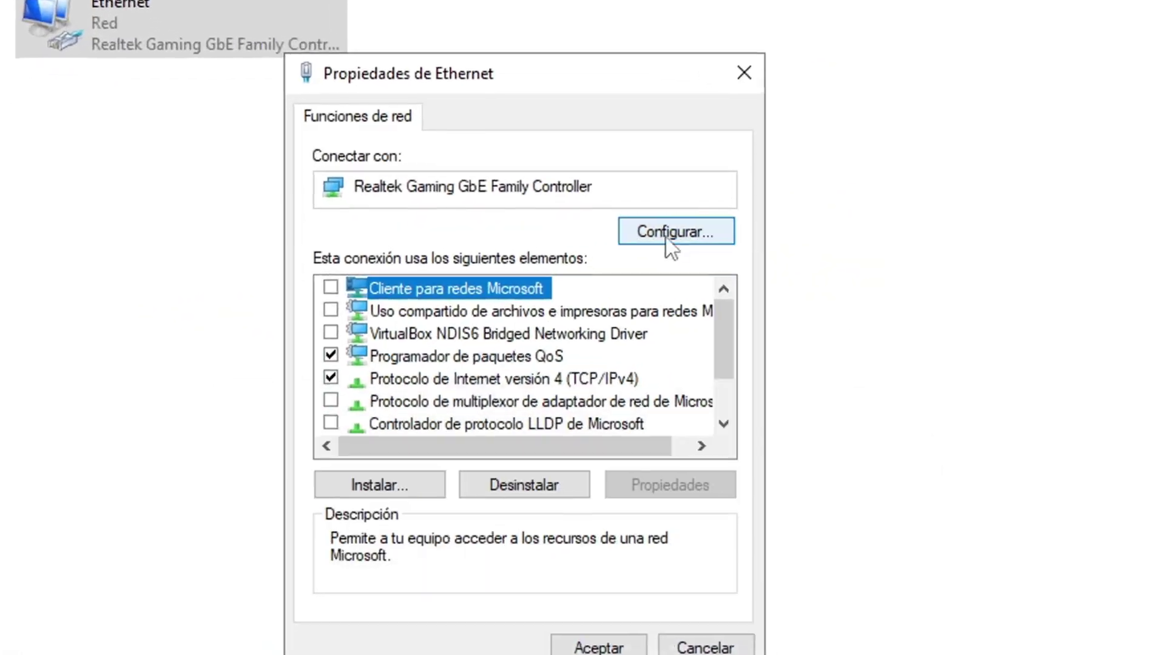
# - Open the Realtek adapter's advanced options and set "Activación con LAN de apagado" to Desactivado
pyautogui.click(668, 236)
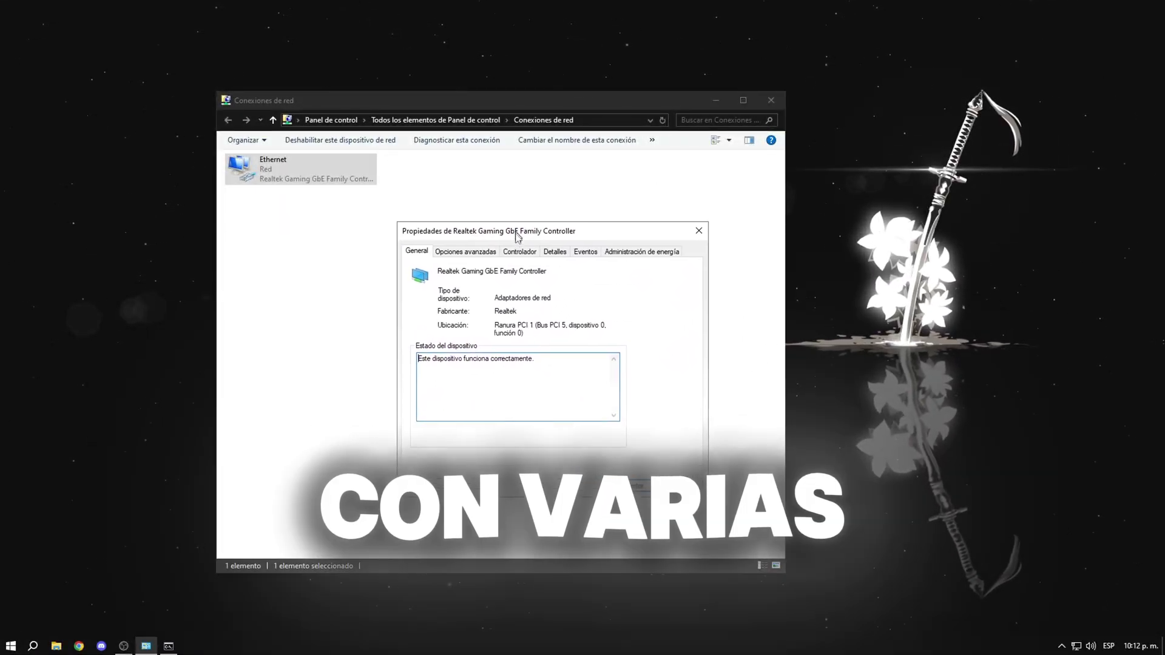
pyautogui.moveTo(518, 237); pyautogui.dragTo(513, 238)
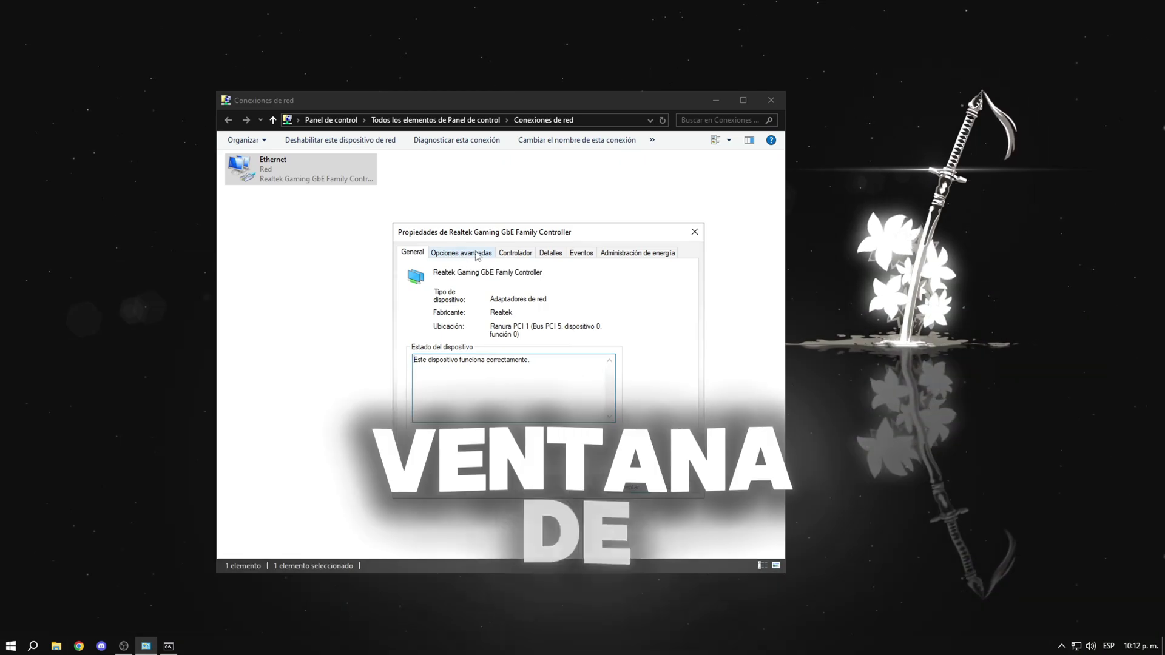
pyautogui.click(471, 257)
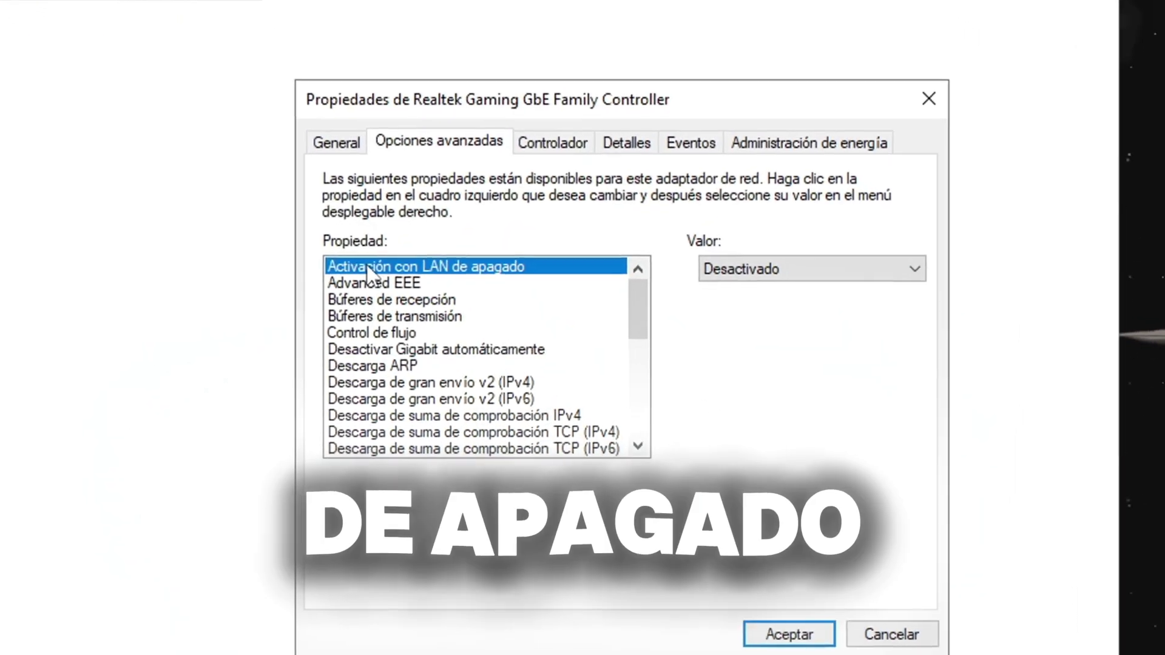
pyautogui.click(783, 268)
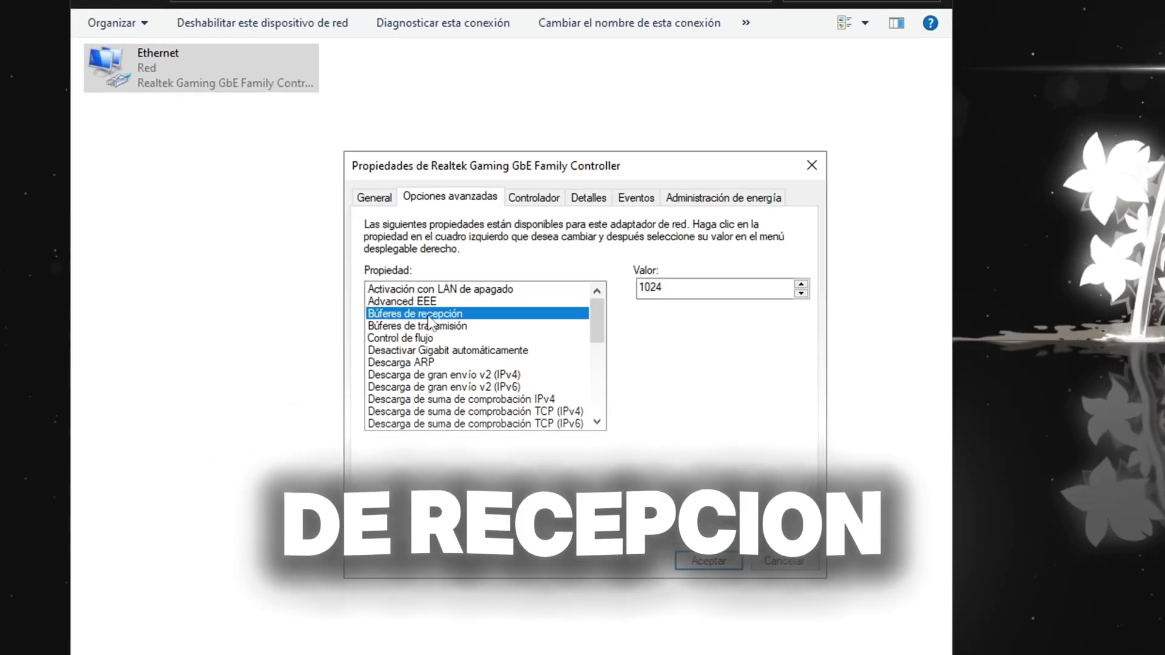
# - Set the adapter's "Búferes de recepción" to 1024 and "Control de flujo" to Desactivado
pyautogui.doubleClick(661, 289)
pyautogui.click(713, 290)
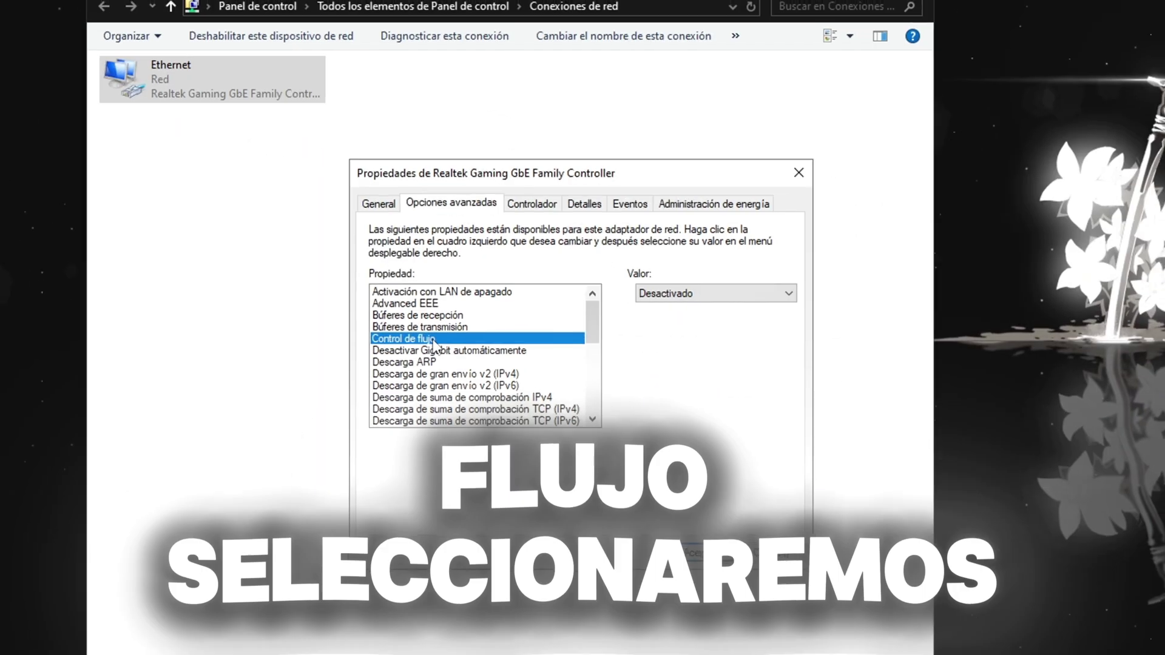
pyautogui.click(690, 294)
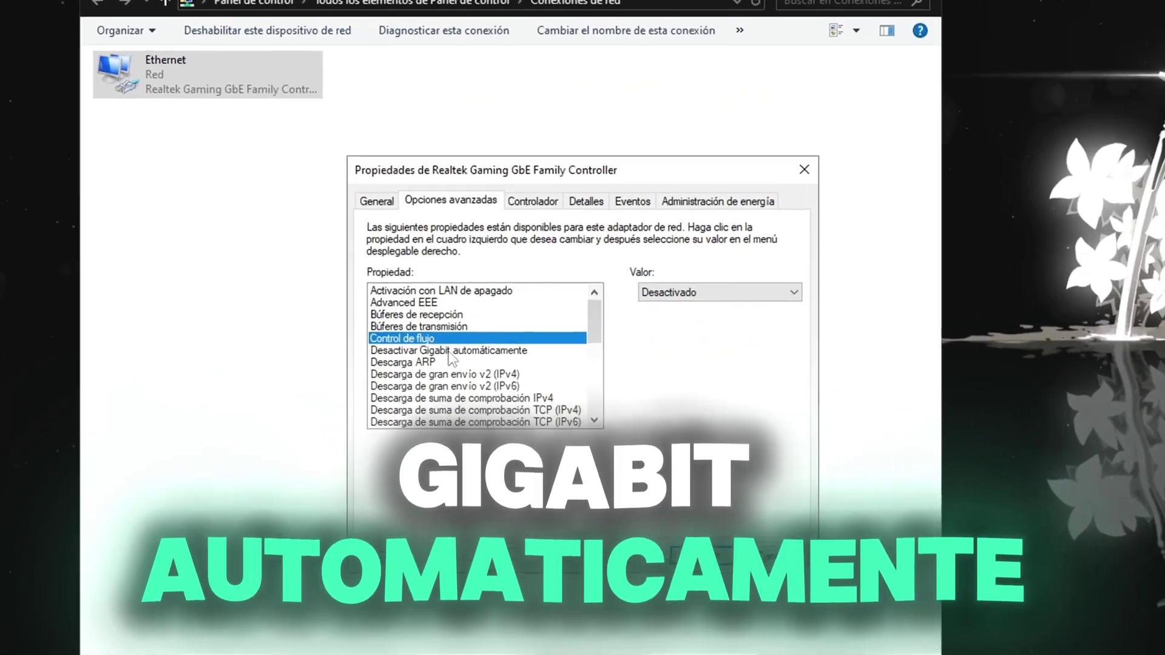
# - Set the adapter property "Desactivar Gigabit automáticamente" to Desactivado
pyautogui.click(456, 351)
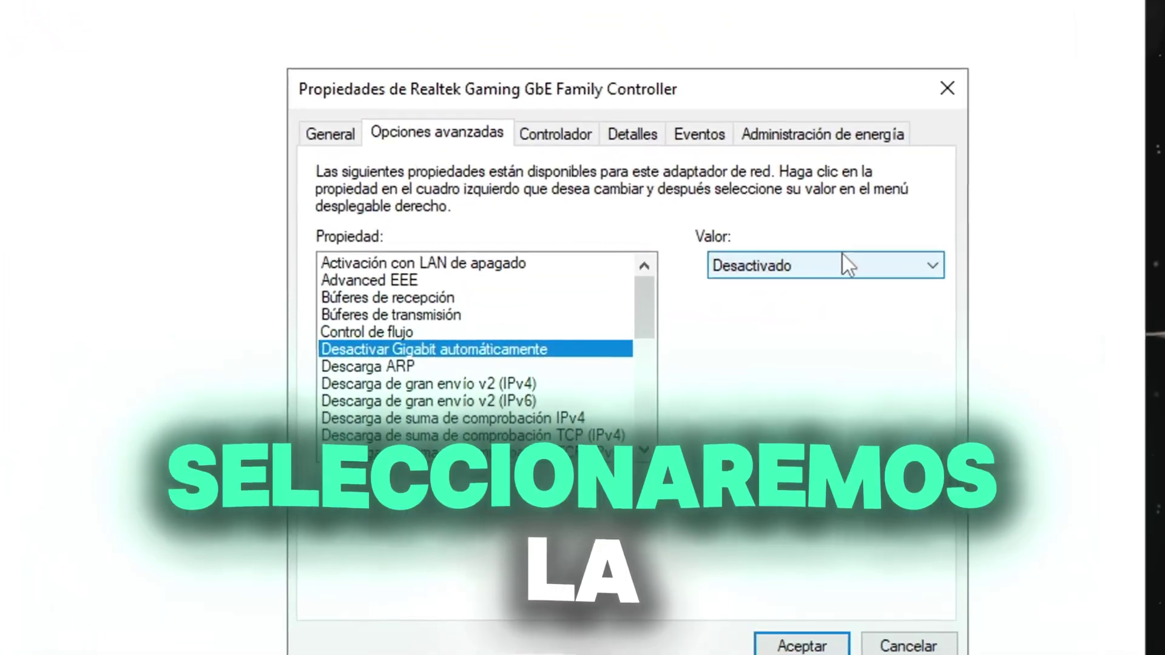
pyautogui.click(843, 255)
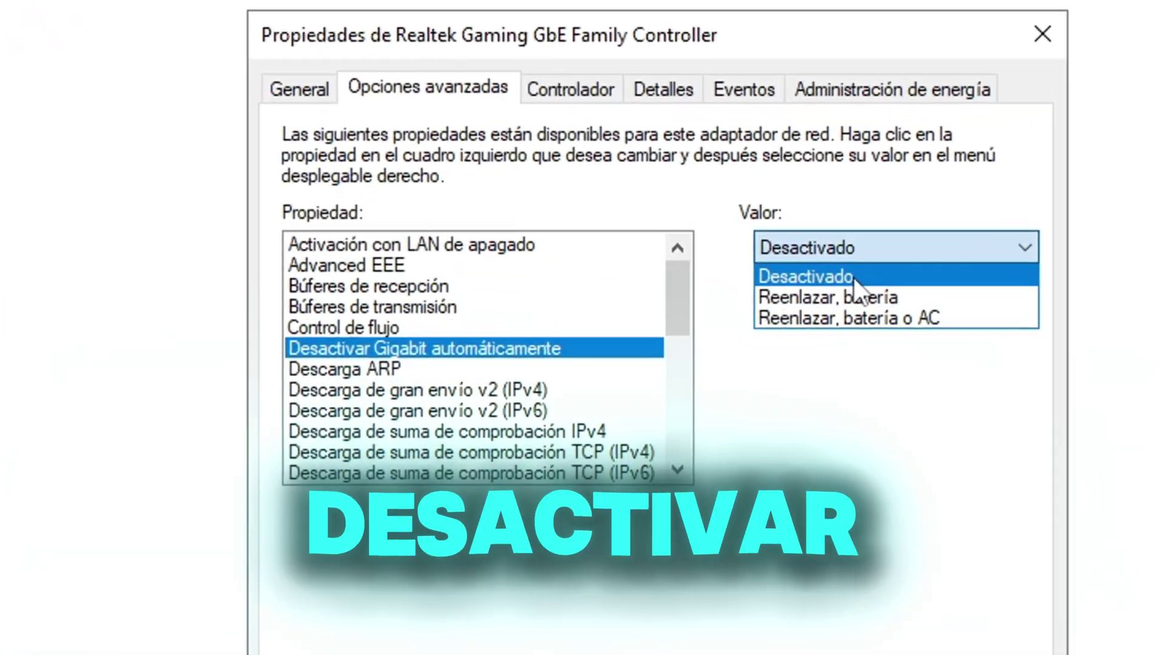
pyautogui.click(789, 289)
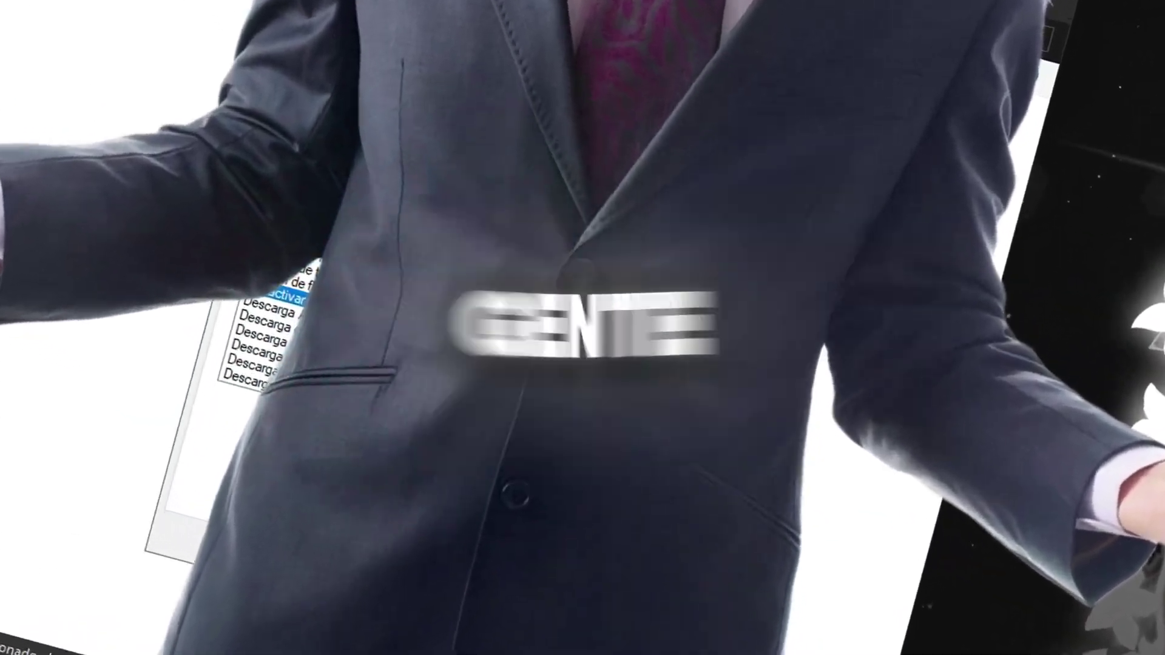
# - Set the adapter's offload properties from "Descarga ARP" through "Descarga de suma de comprobación UDP (IPv6)" to Desactivado
pyautogui.press('Down')
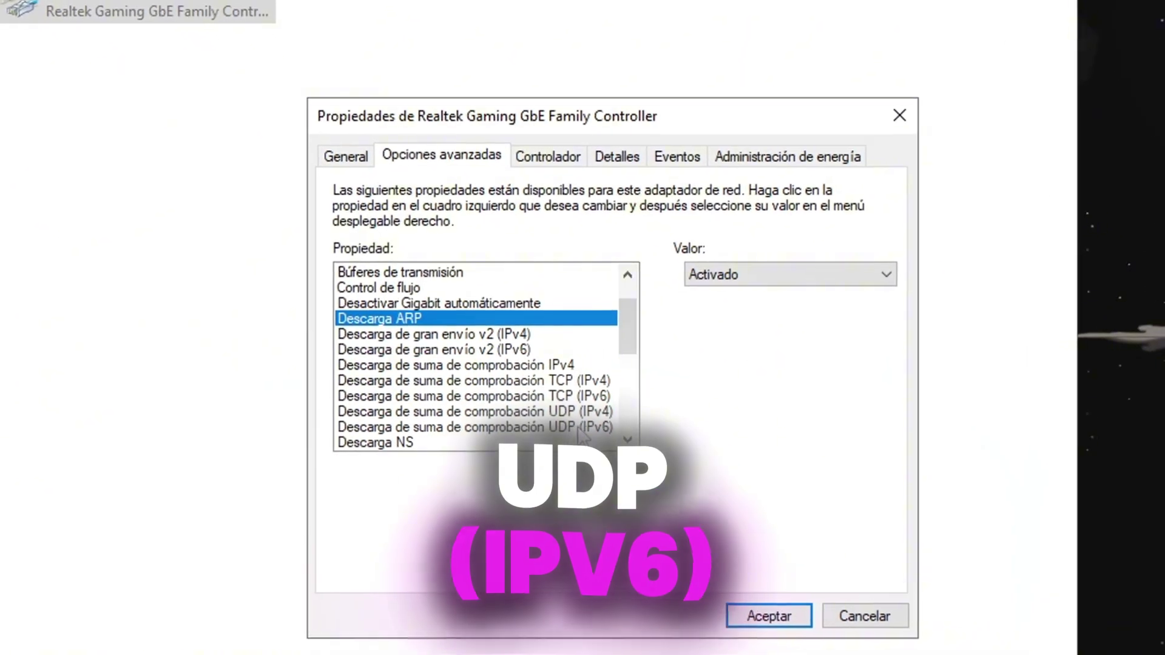
pyautogui.click(584, 418)
pyautogui.click(429, 317)
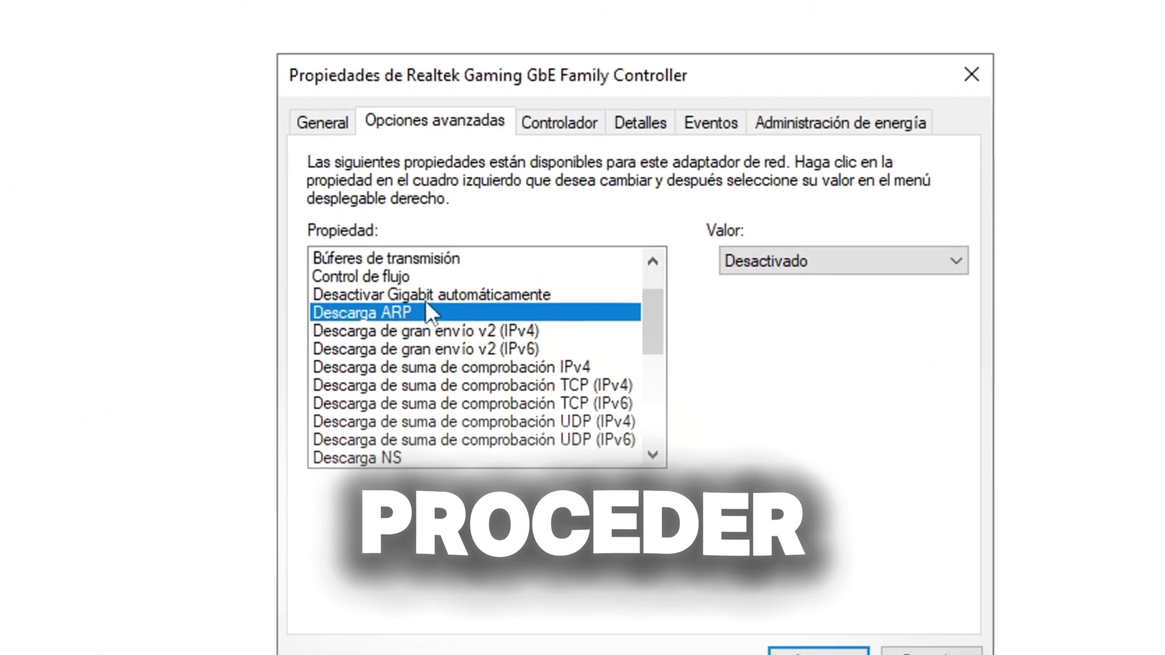
pyautogui.click(419, 300)
pyautogui.click(422, 334)
pyautogui.click(419, 369)
pyautogui.click(437, 389)
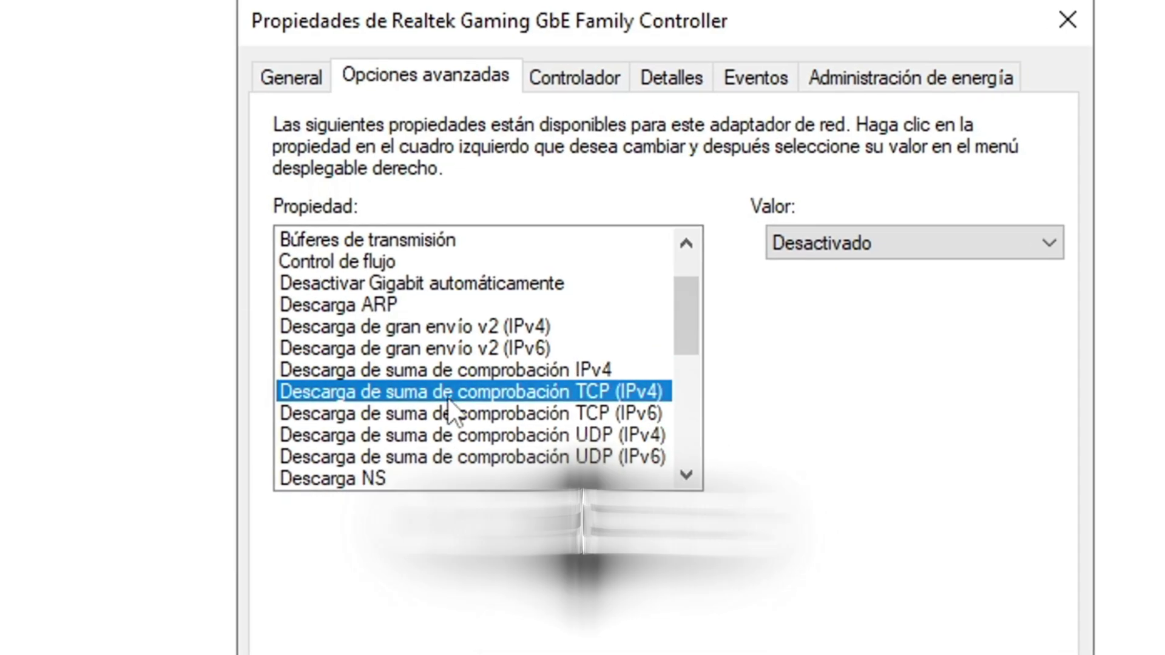
pyautogui.click(449, 449)
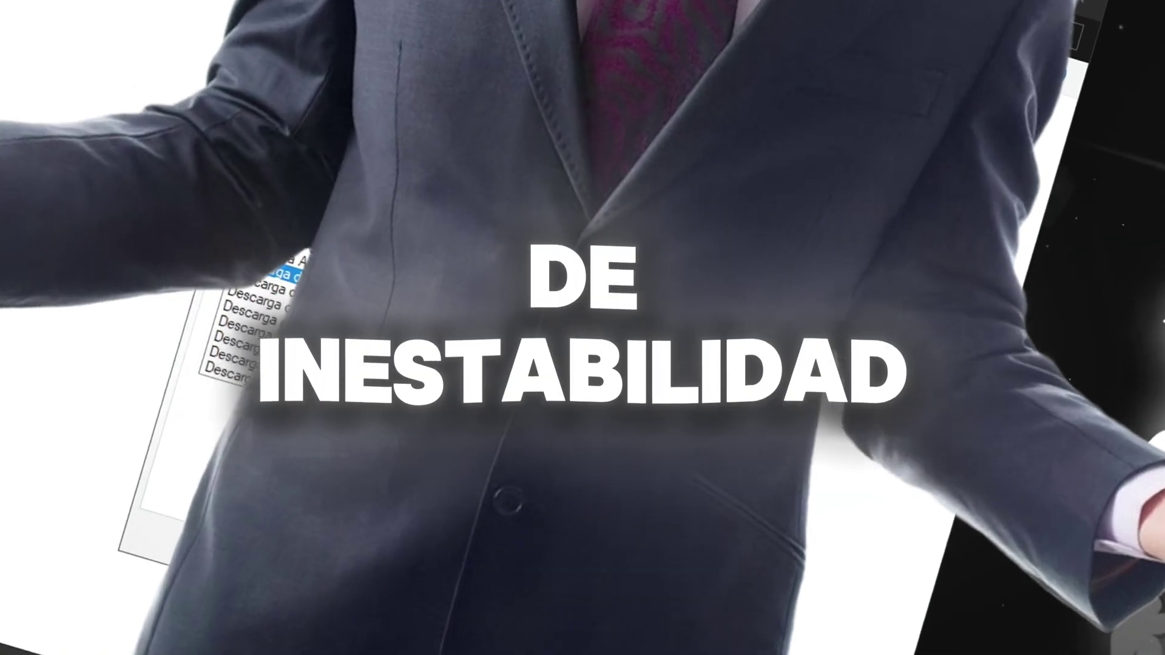
pyautogui.click(409, 324)
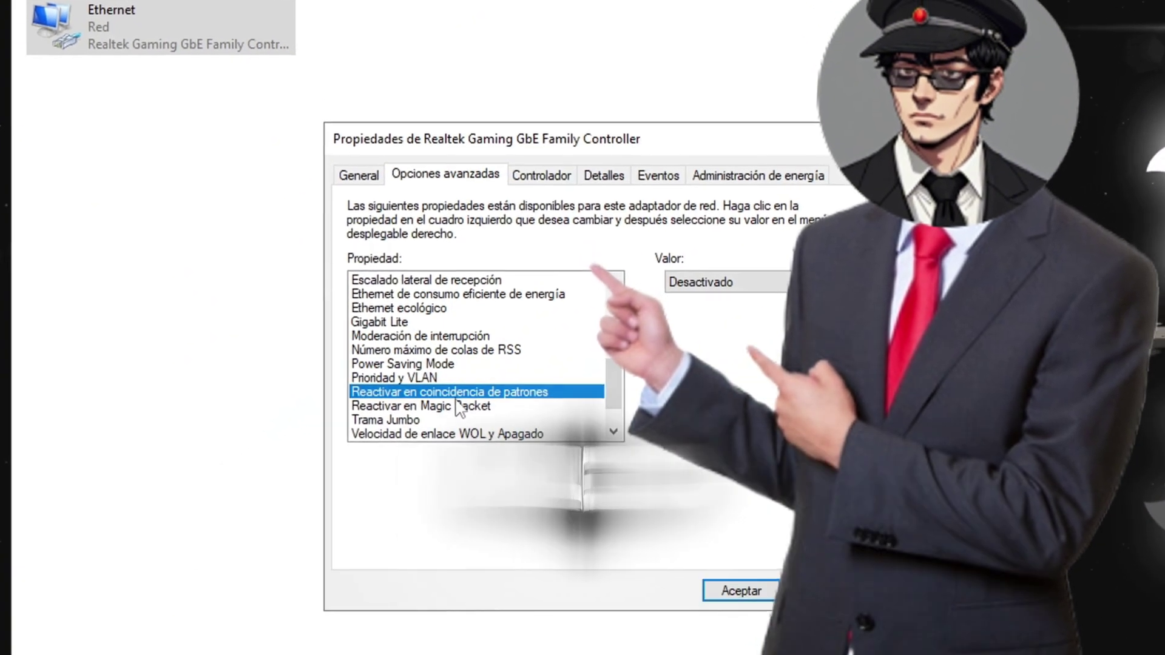
# - Check the "Reactivar en Magic Packet" property and open the value choices of "Escalado lateral de recepción"
pyautogui.click(458, 406)
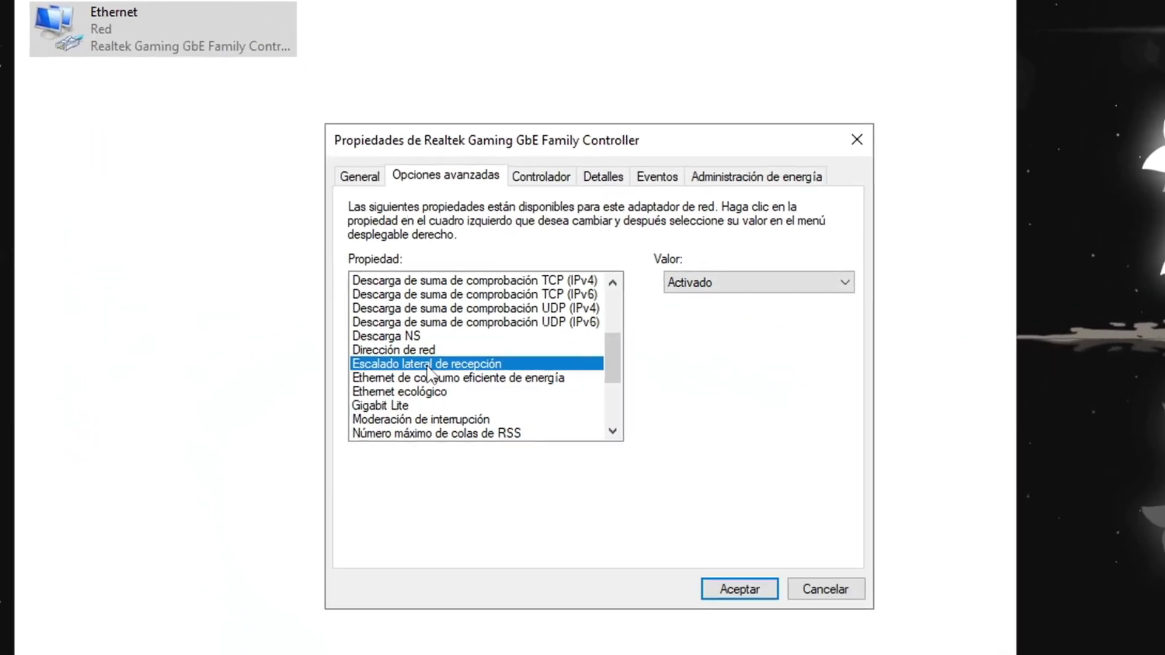
pyautogui.click(716, 283)
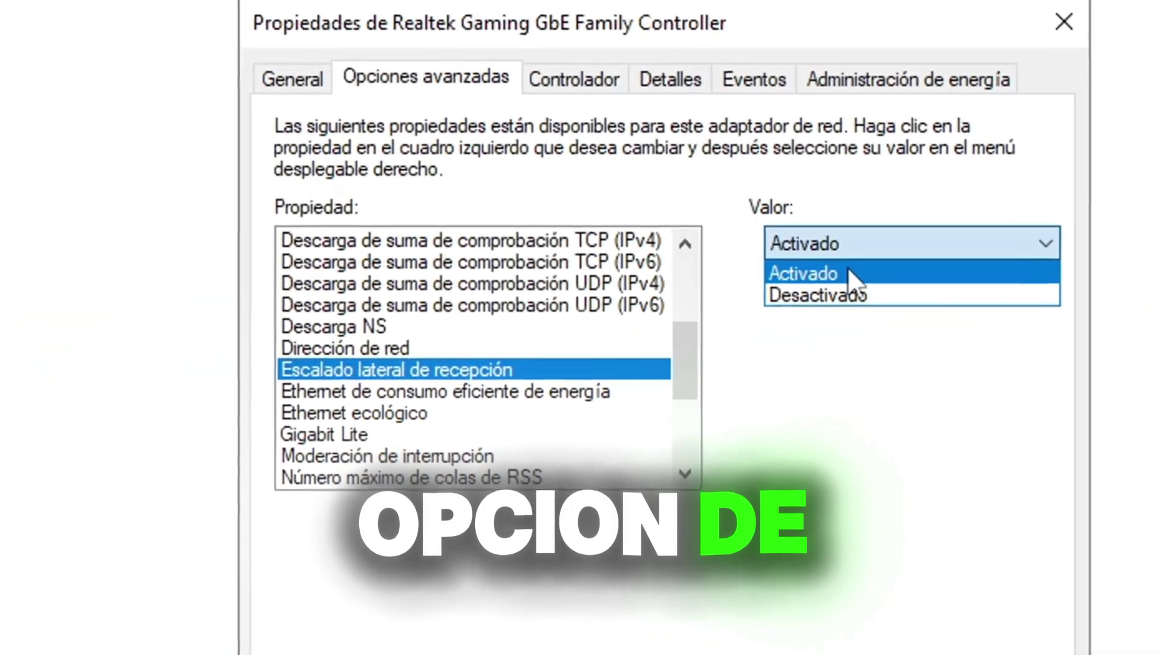
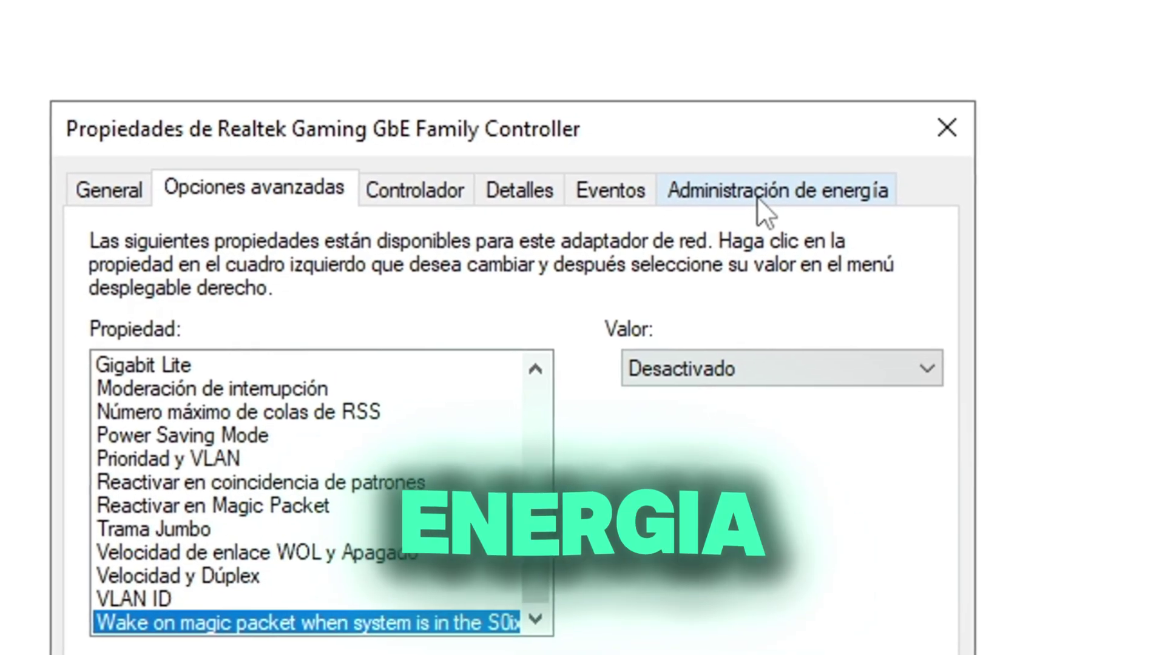
# - Open the adapter's power management settings, and close the Conexiones de red window
pyautogui.click(812, 152)
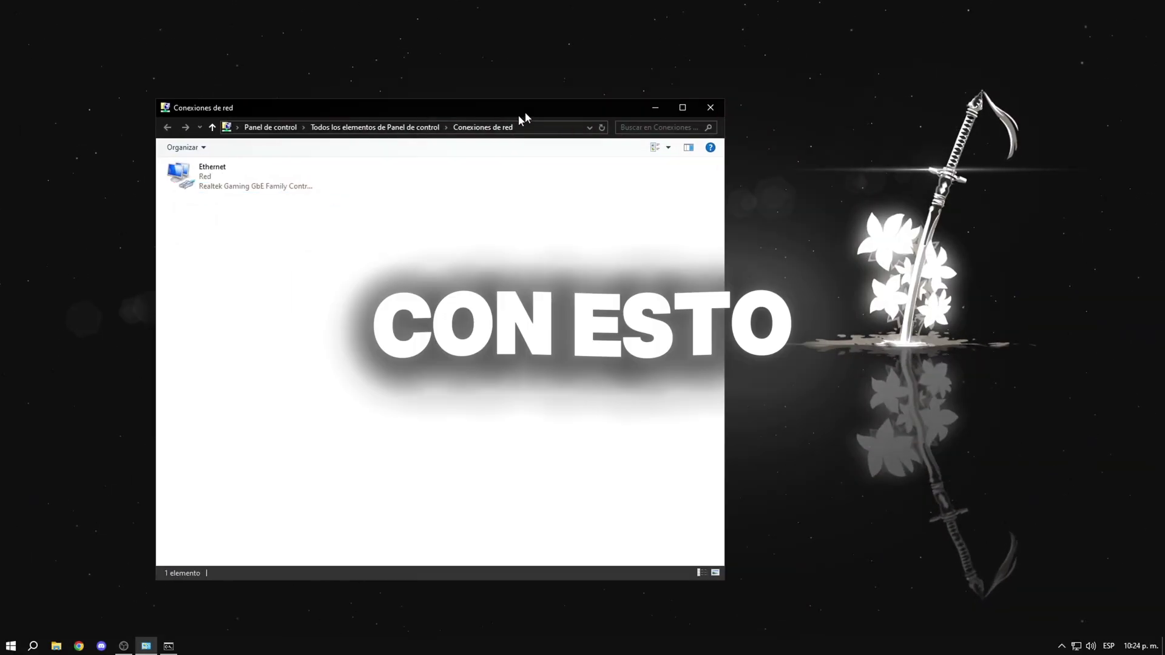
pyautogui.moveTo(571, 138); pyautogui.dragTo(594, 116)
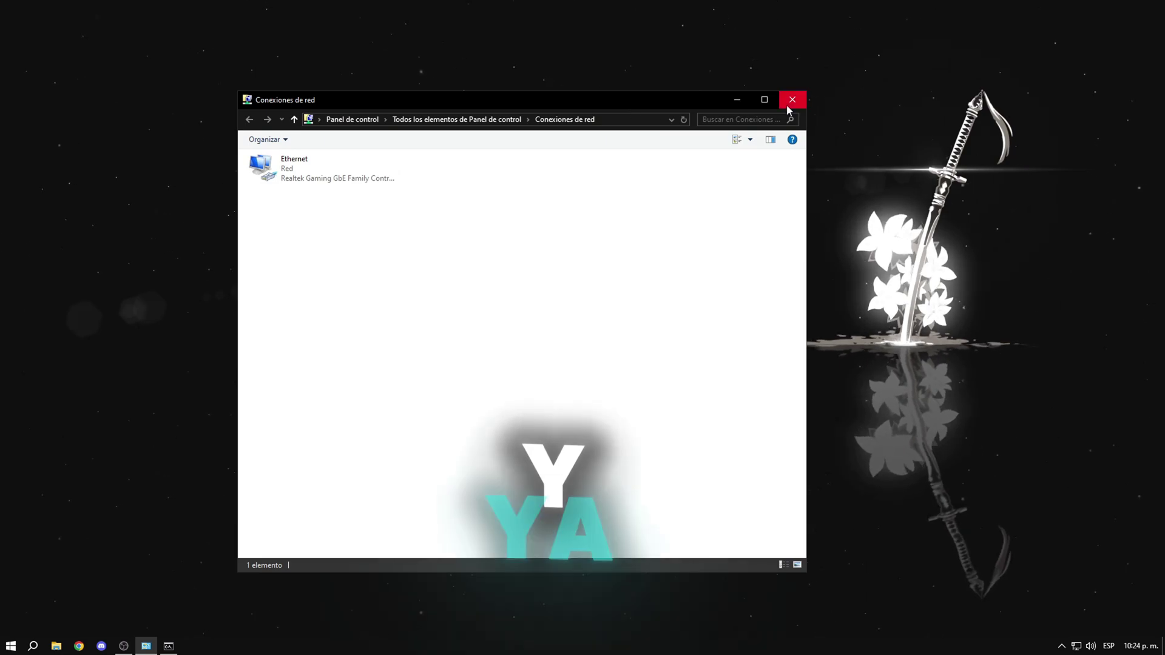
pyautogui.click(789, 104)
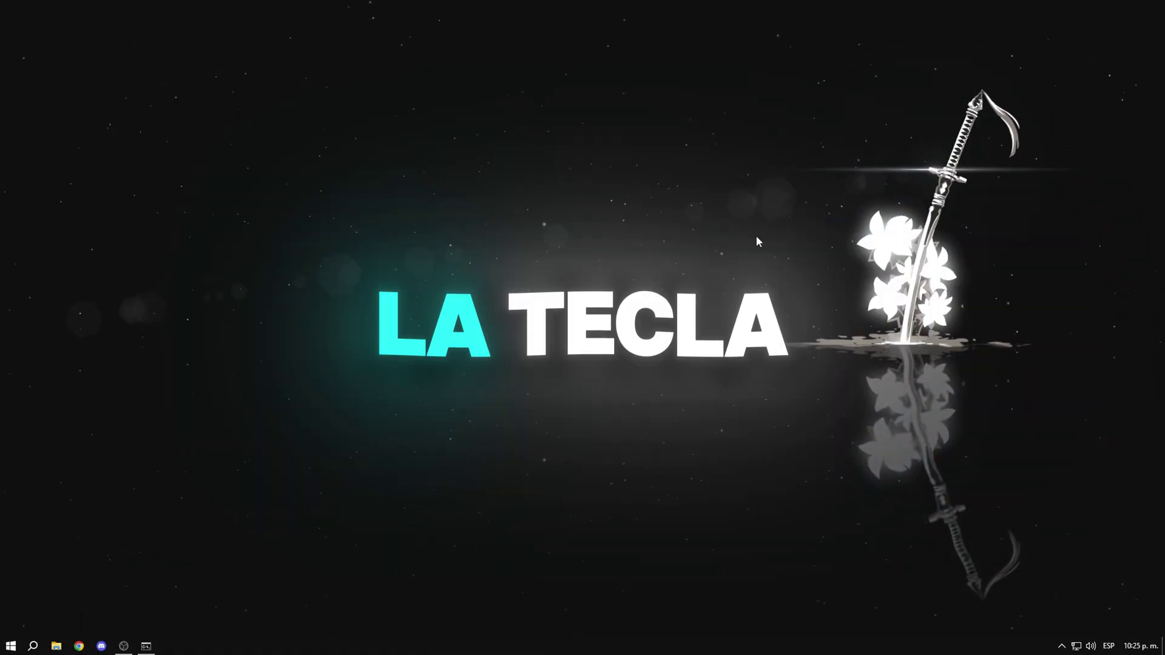
# - Search Windows for "firewall", open Firewall de Windows Defender and bring up its advanced configuration
pyautogui.press('super')
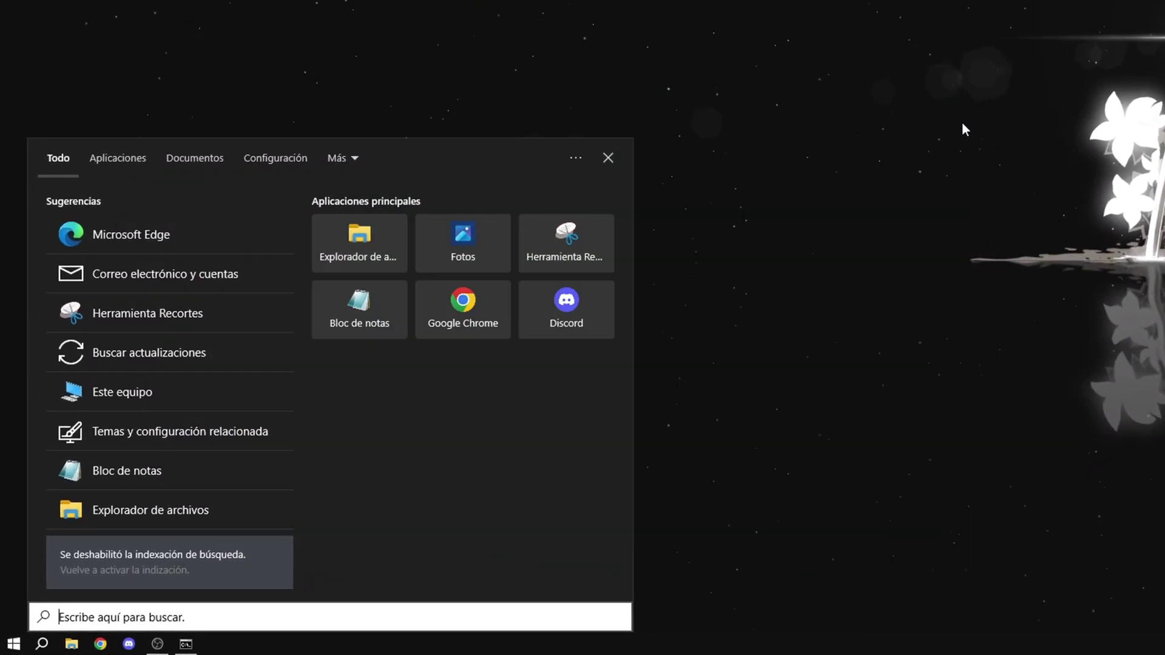
pyautogui.write('firewall')
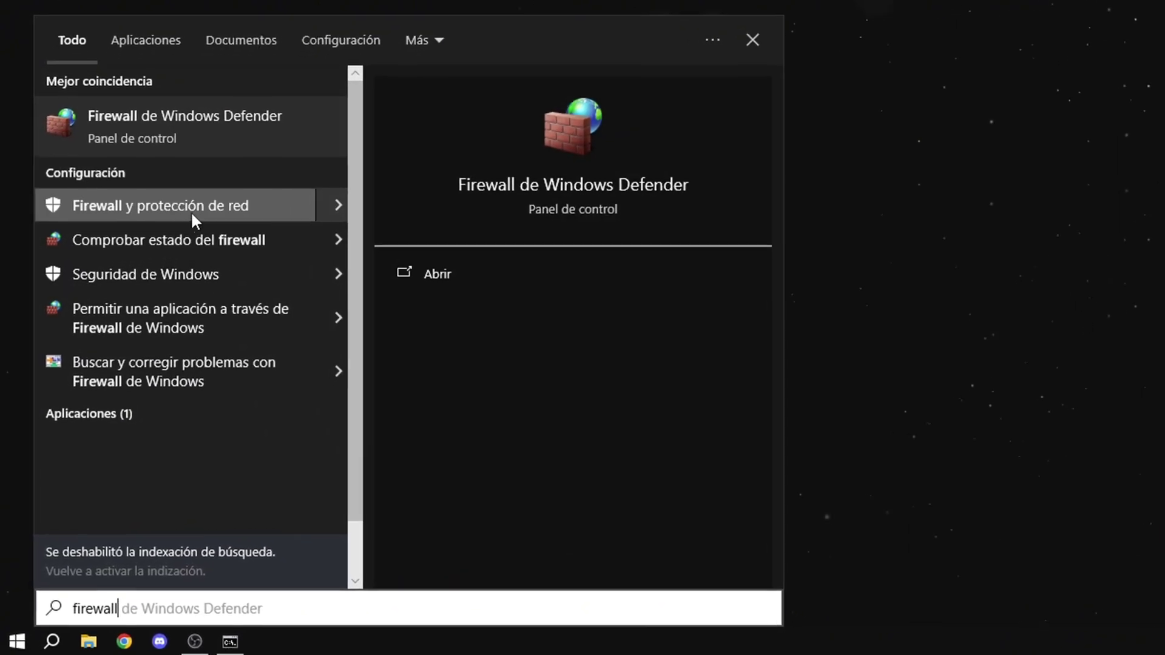
pyautogui.click(226, 60)
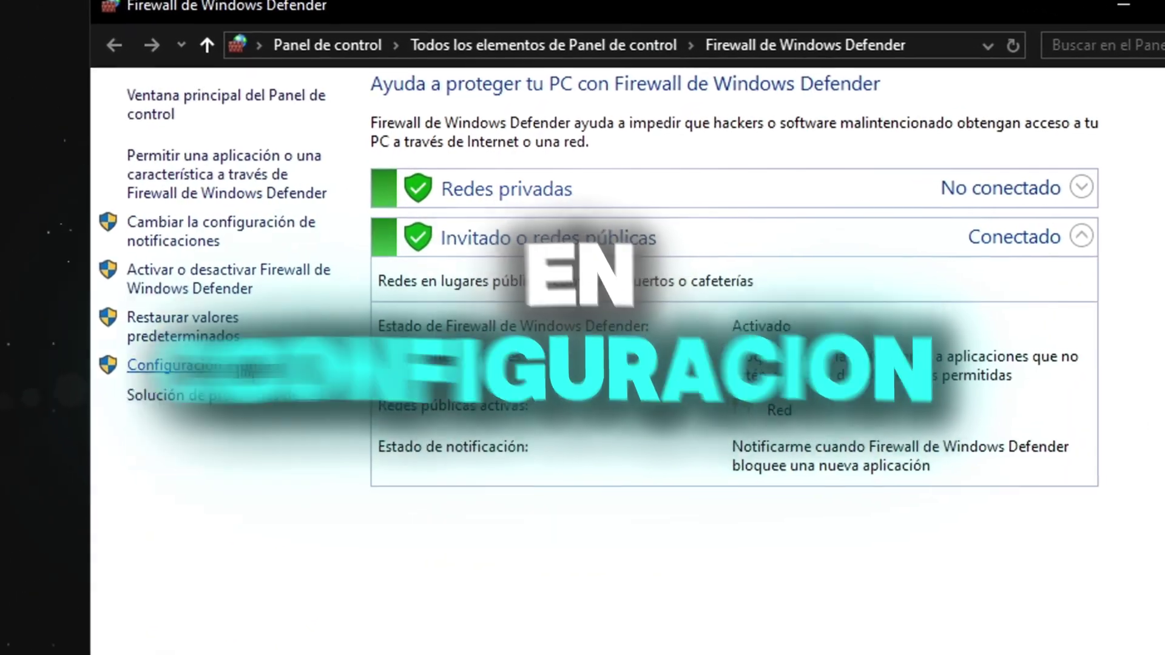
pyautogui.click(251, 356)
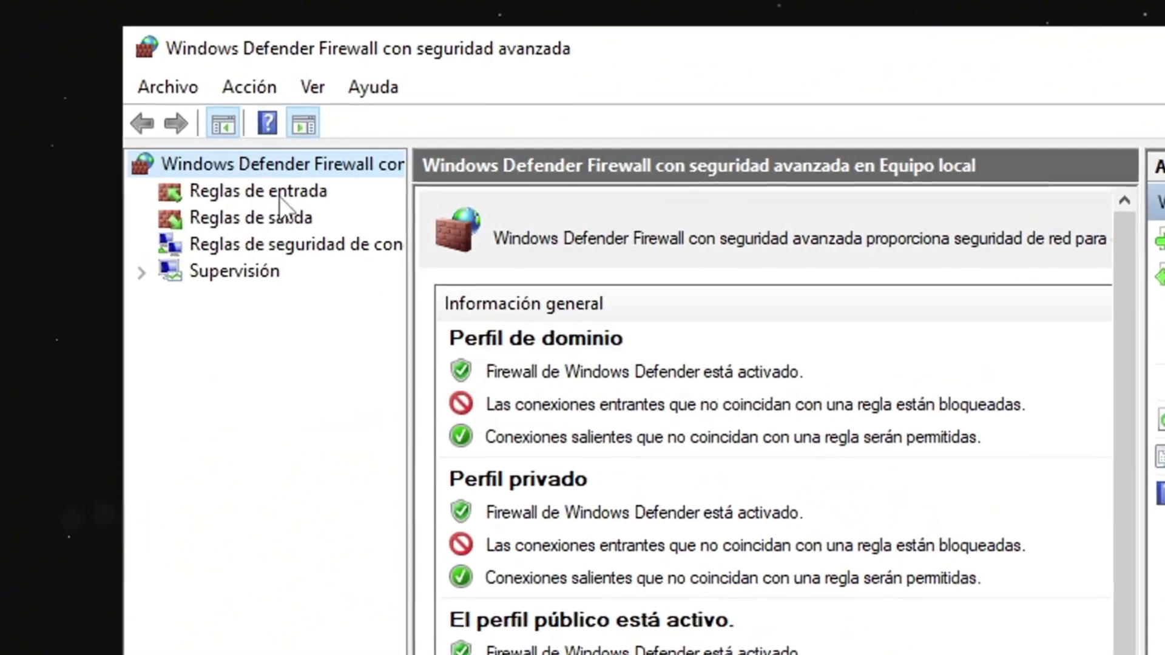
# - Show the firewall's inbound rules, switch to the Roblox help page in the browser and copy the UDP port range 49152 - 65535
pyautogui.click(284, 182)
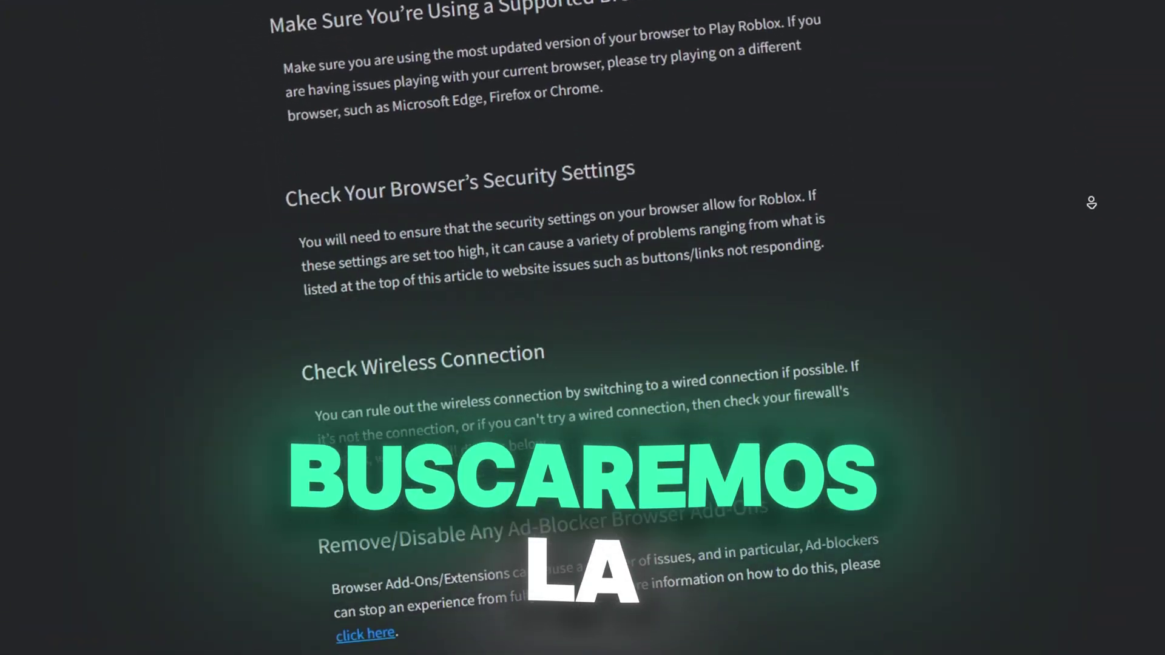
pyautogui.scroll(-10, 582, 328)
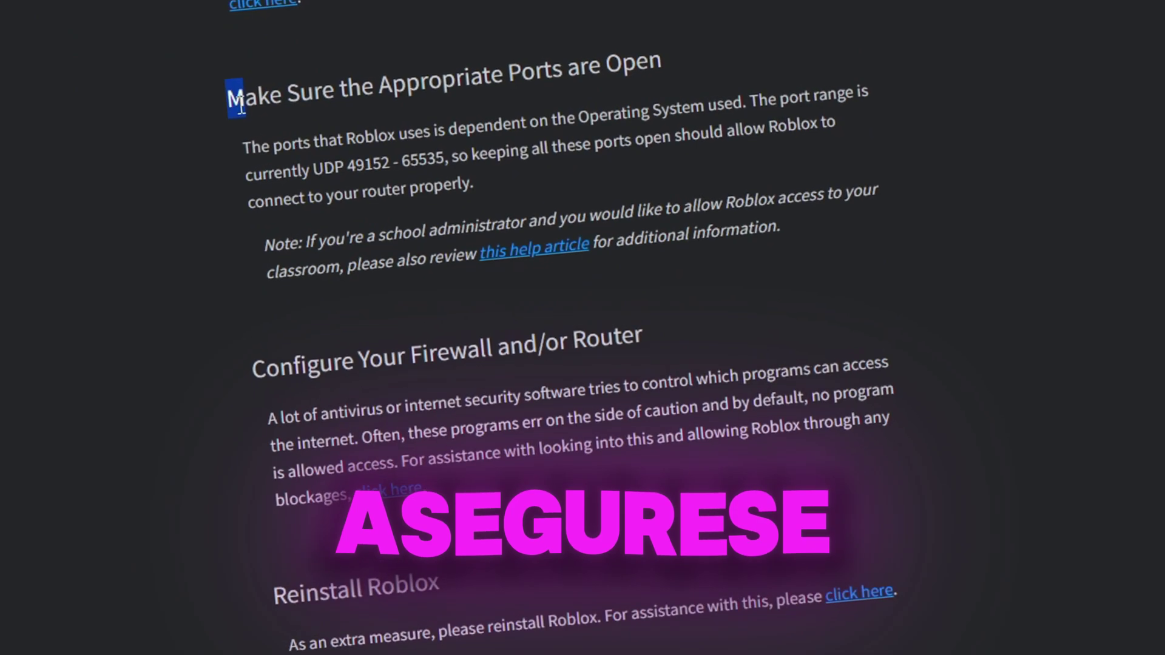
pyautogui.moveTo(241, 106); pyautogui.dragTo(673, 74)
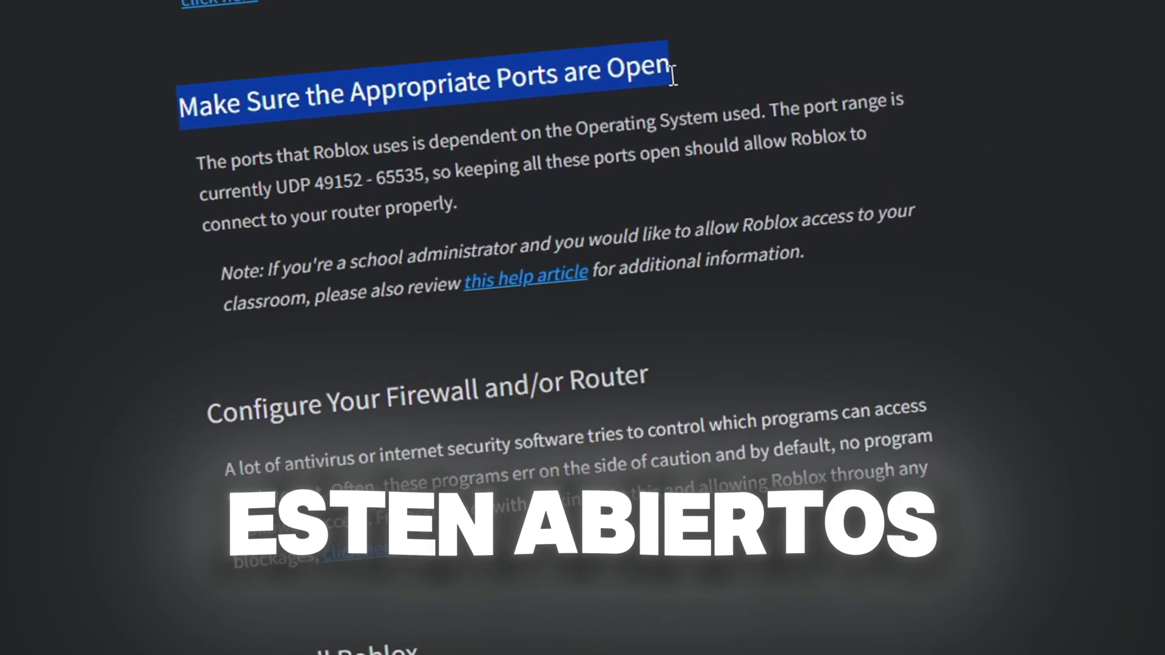
pyautogui.click(316, 170)
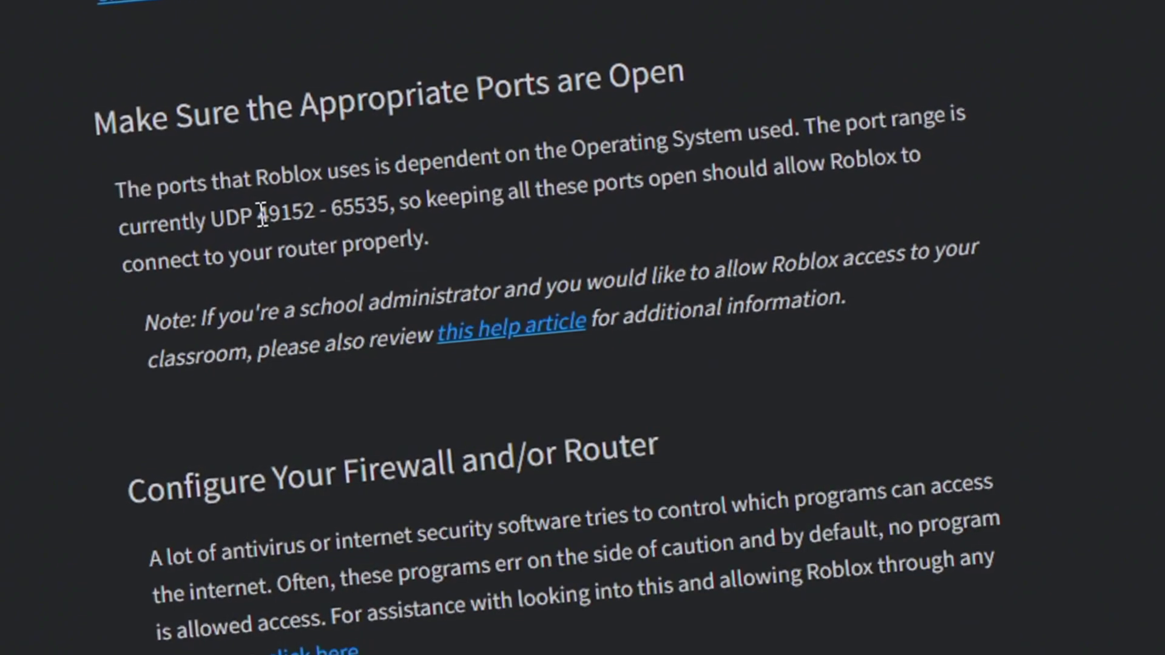
pyautogui.moveTo(284, 202); pyautogui.dragTo(384, 205)
pyautogui.rightClick(379, 207)
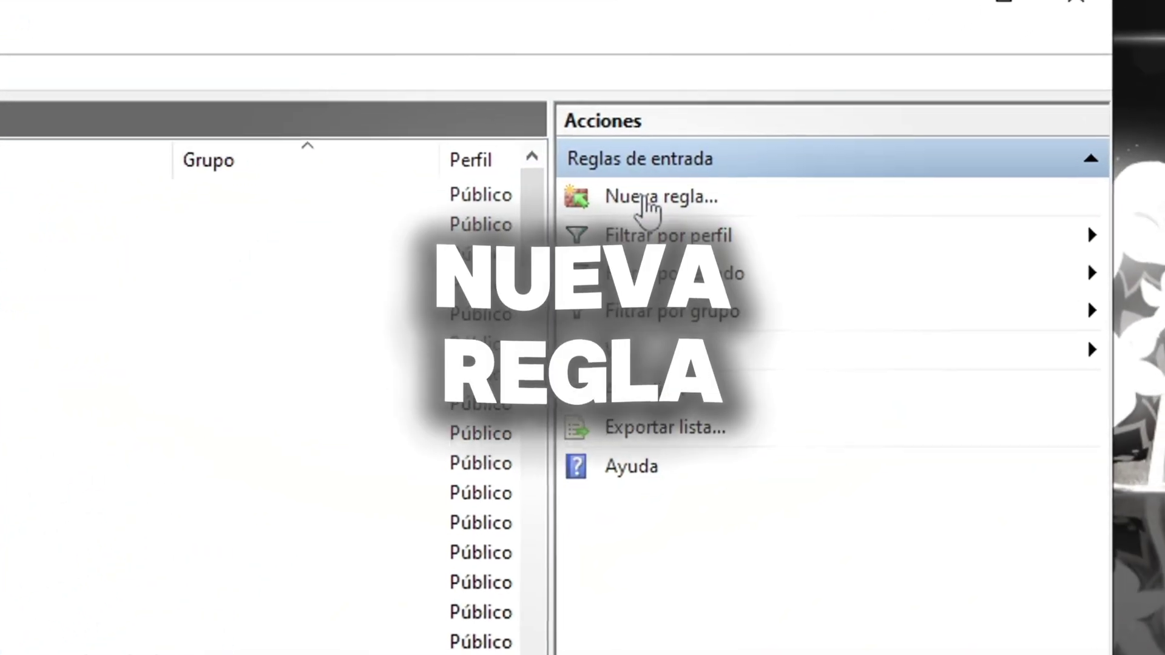
# - In the firewall window, start a new inbound rule of type Puerto and continue to its protocol and ports
pyautogui.click(647, 204)
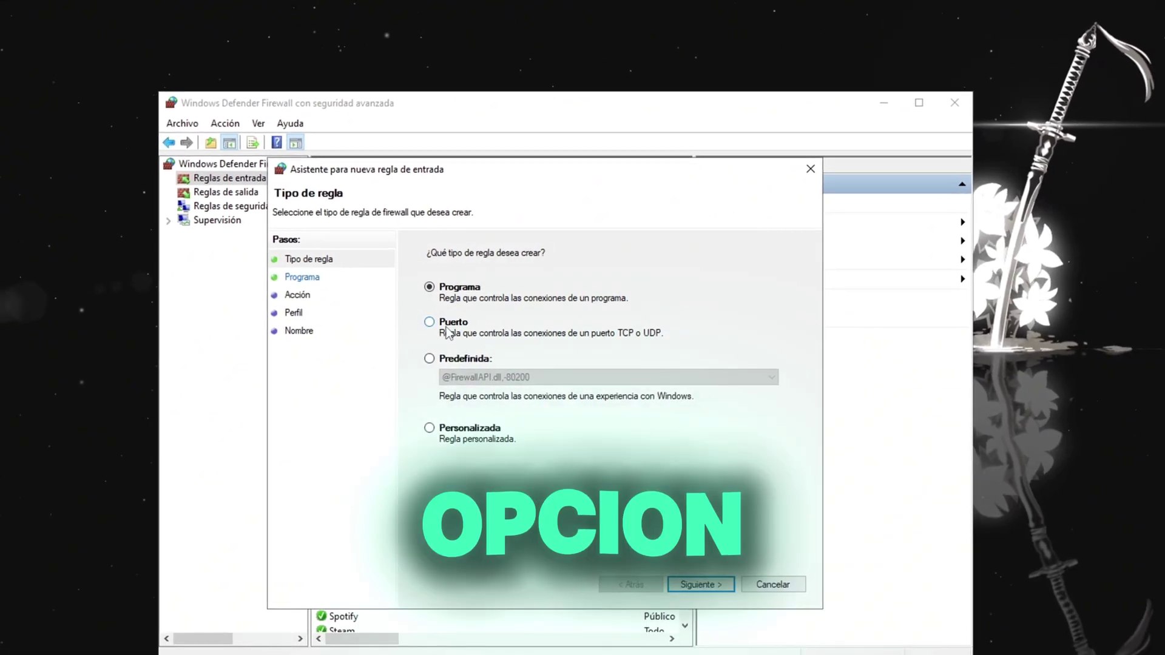
pyautogui.click(459, 328)
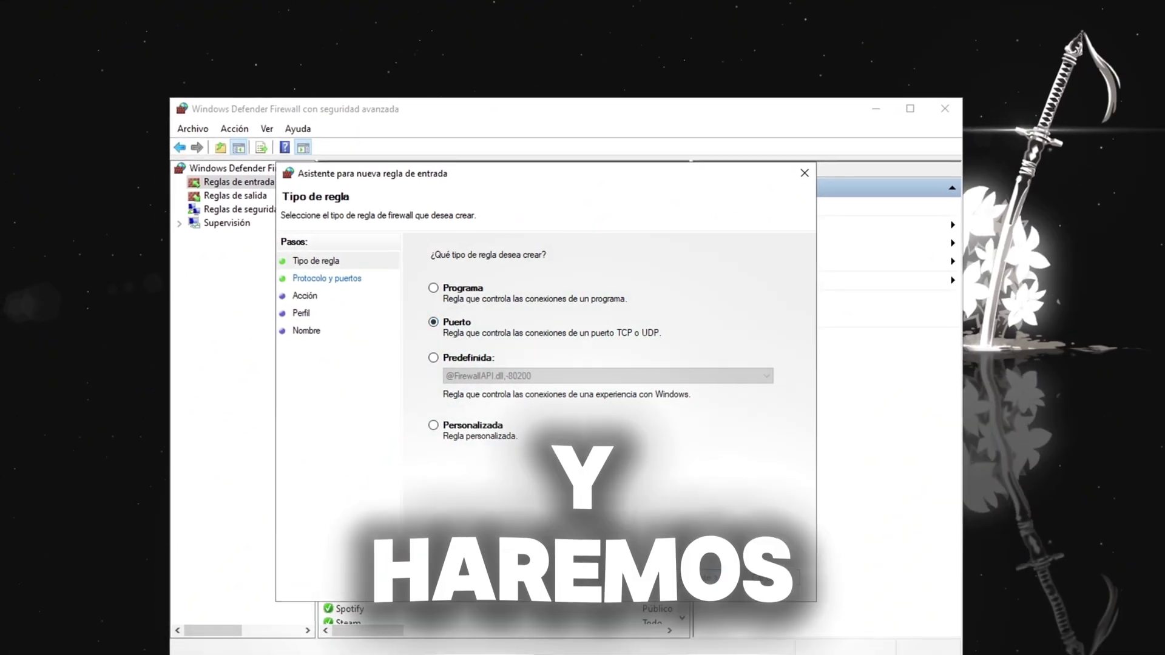
pyautogui.click(698, 578)
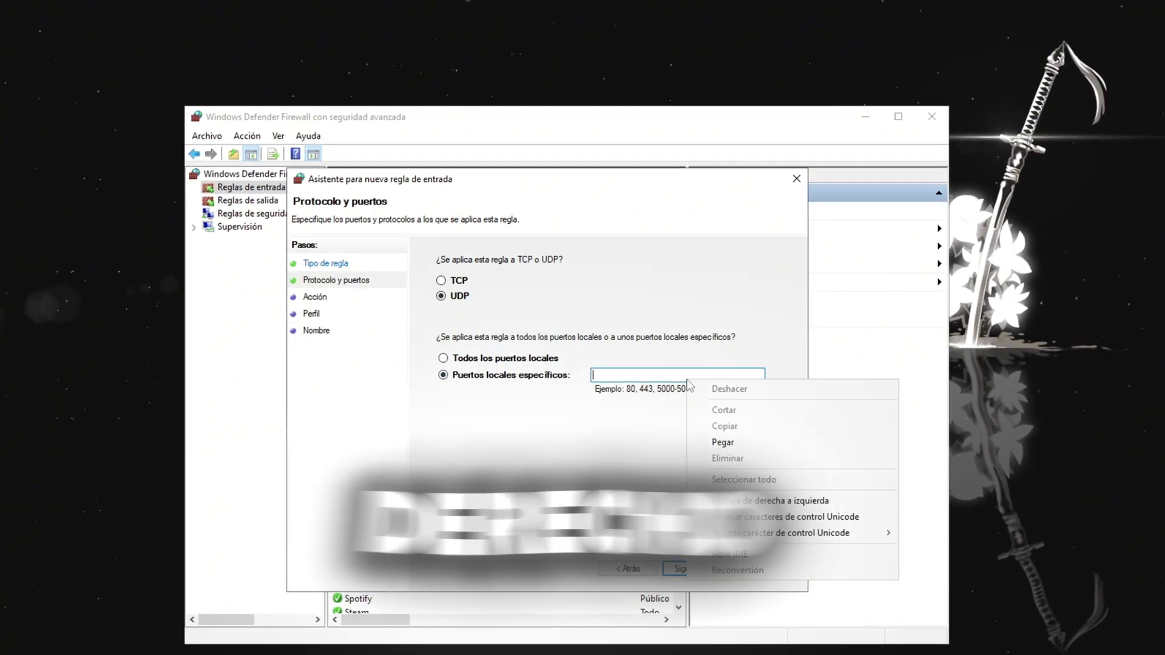
pyautogui.click(731, 442)
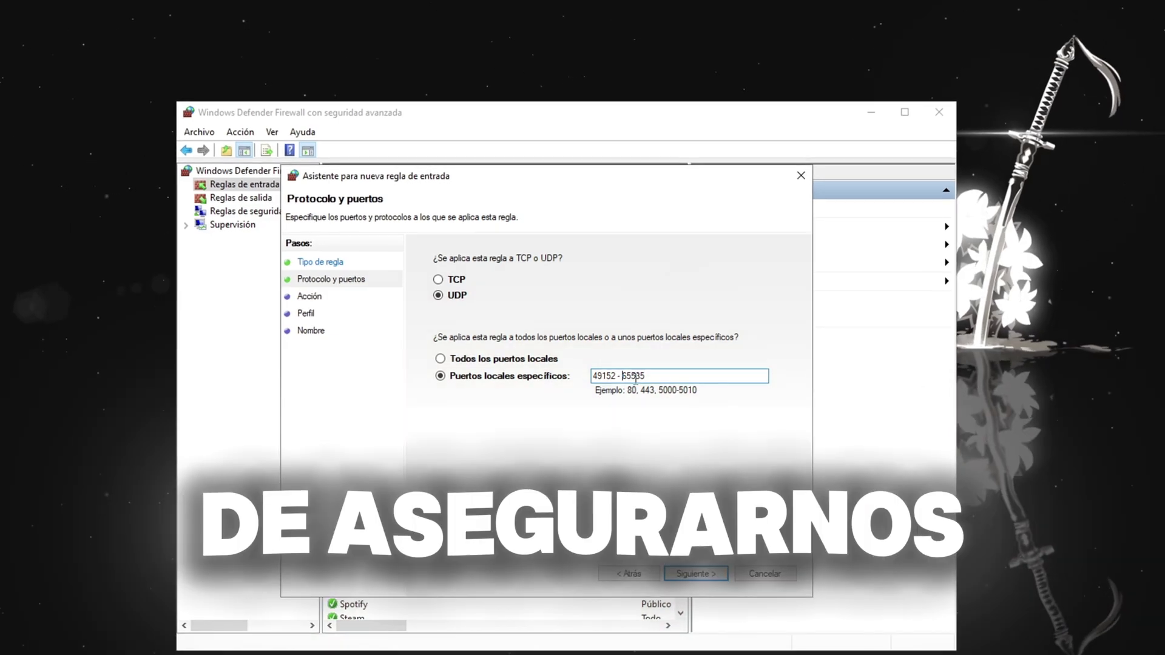
pyautogui.click(633, 378)
pyautogui.press('BackSpace')
pyautogui.click(616, 377)
pyautogui.press('Delete')
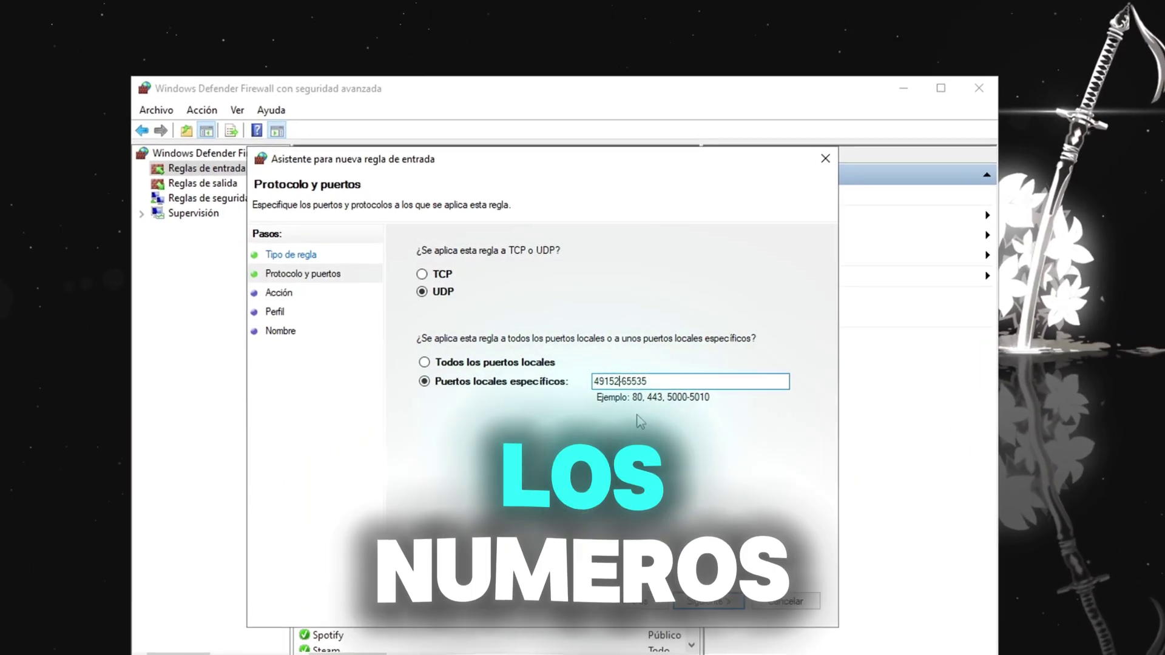
pyautogui.moveTo(647, 382); pyautogui.dragTo(596, 394)
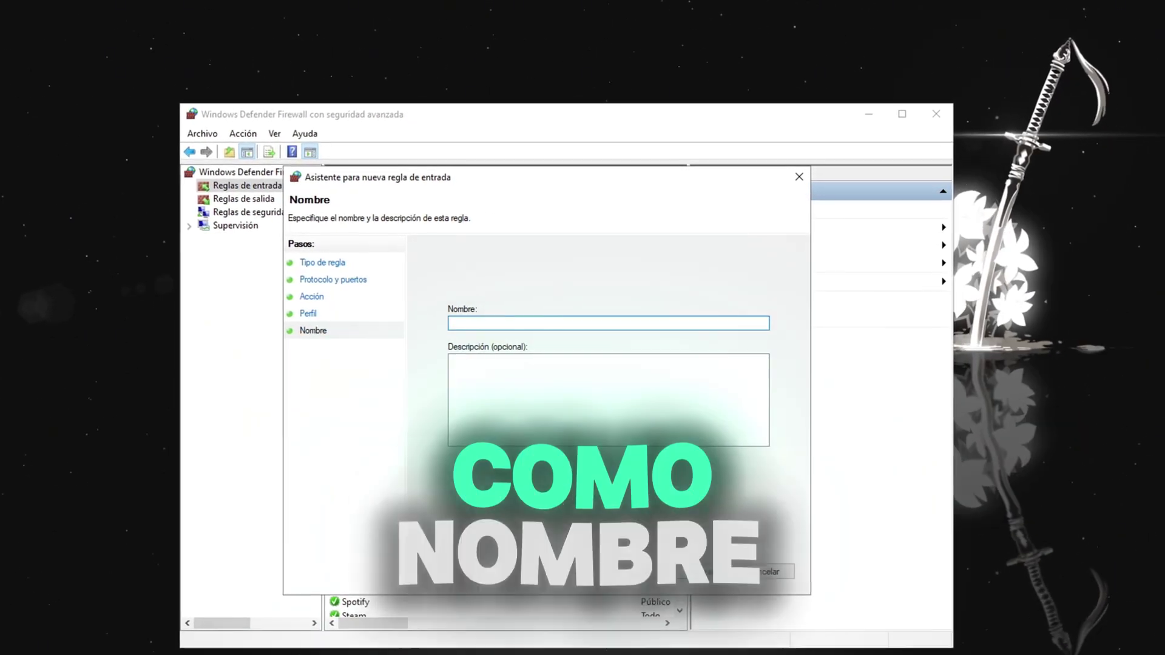
# - Name the inbound rule "Roblox Ping Entrada" and finish creating it
pyautogui.write('oblox Ping Entra')
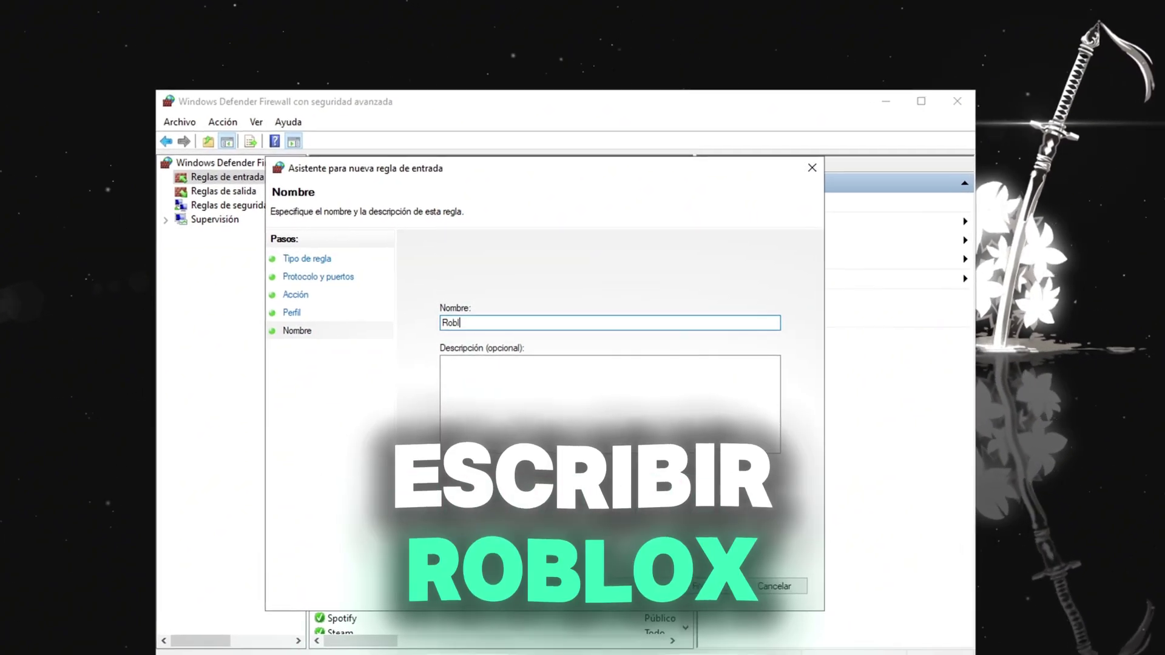
pyautogui.write('da')
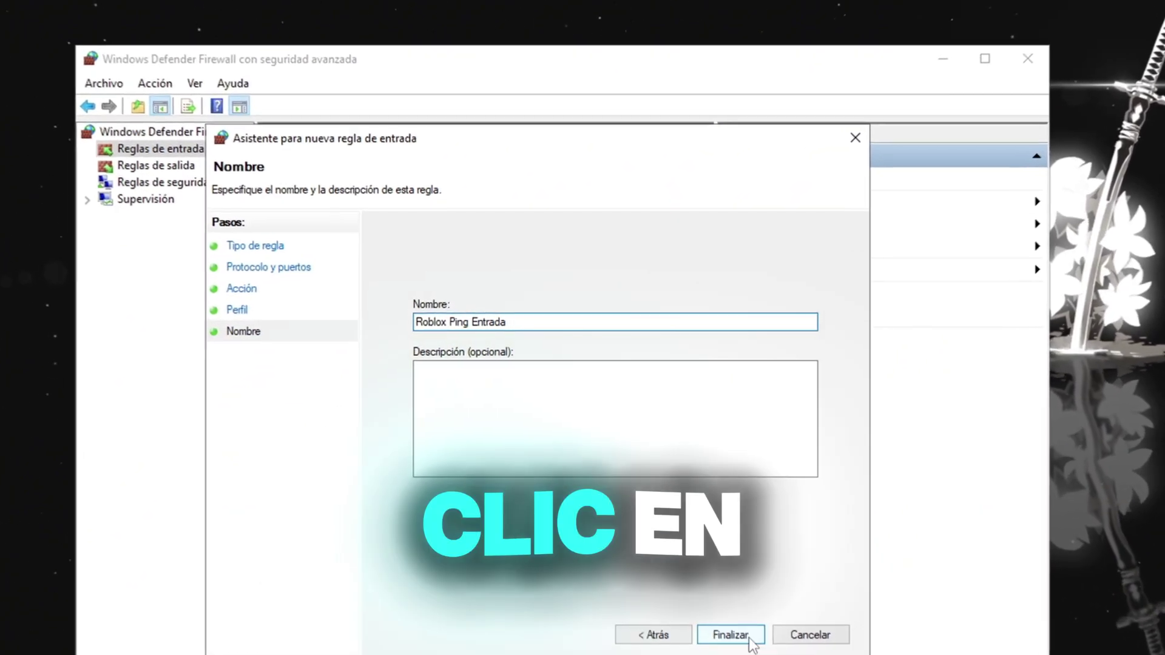
pyautogui.press('Return')
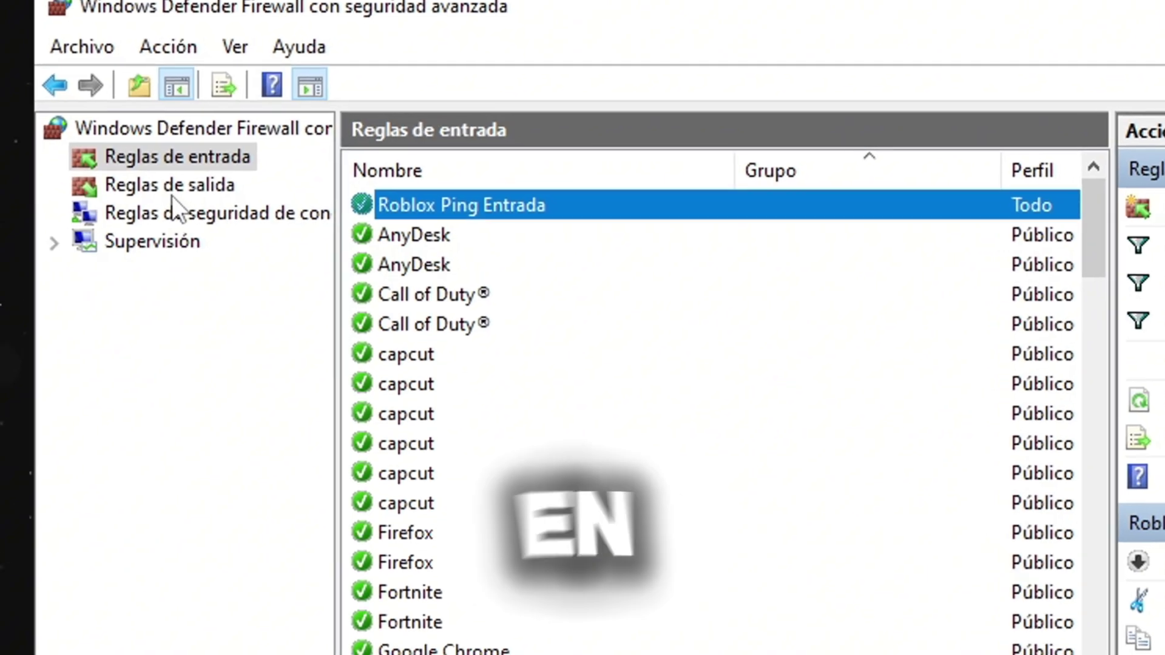
# - Show the outbound rules, start a new rule of type Puerto and continue to its protocol and ports
pyautogui.click(207, 195)
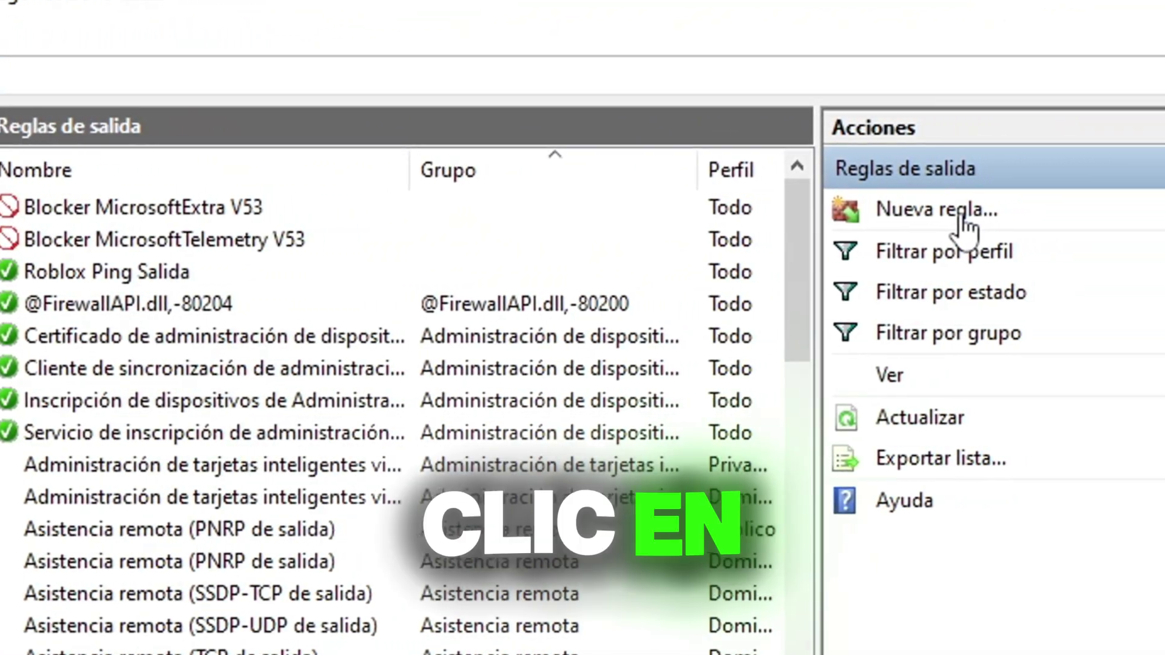
pyautogui.click(1059, 226)
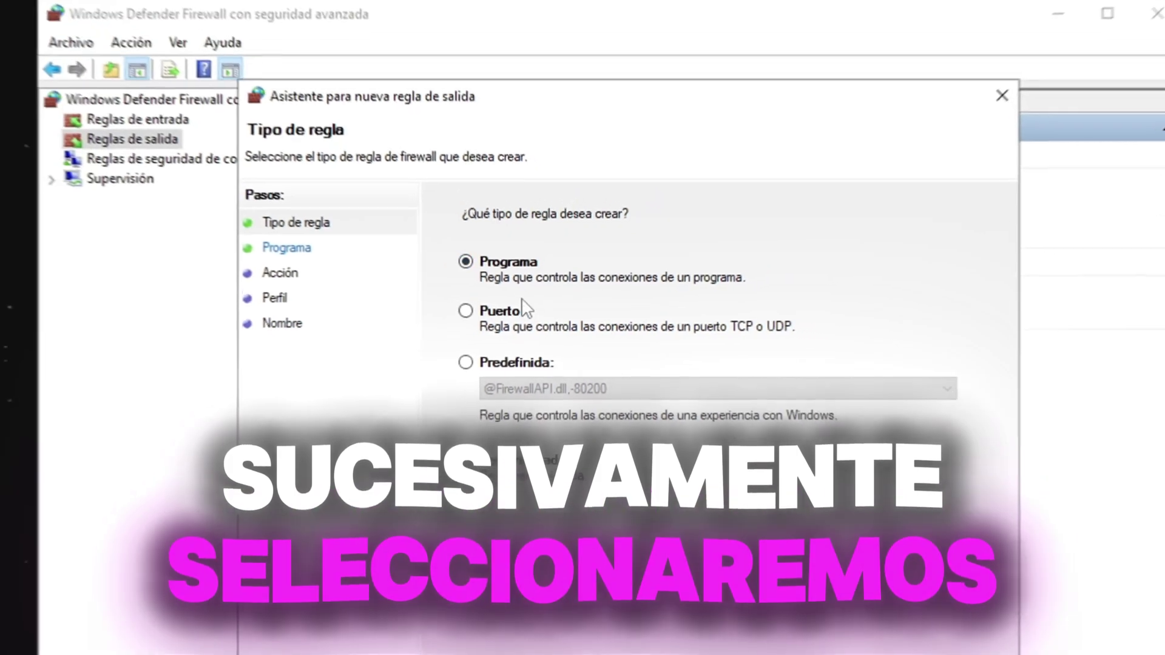
pyautogui.click(483, 308)
pyautogui.click(807, 625)
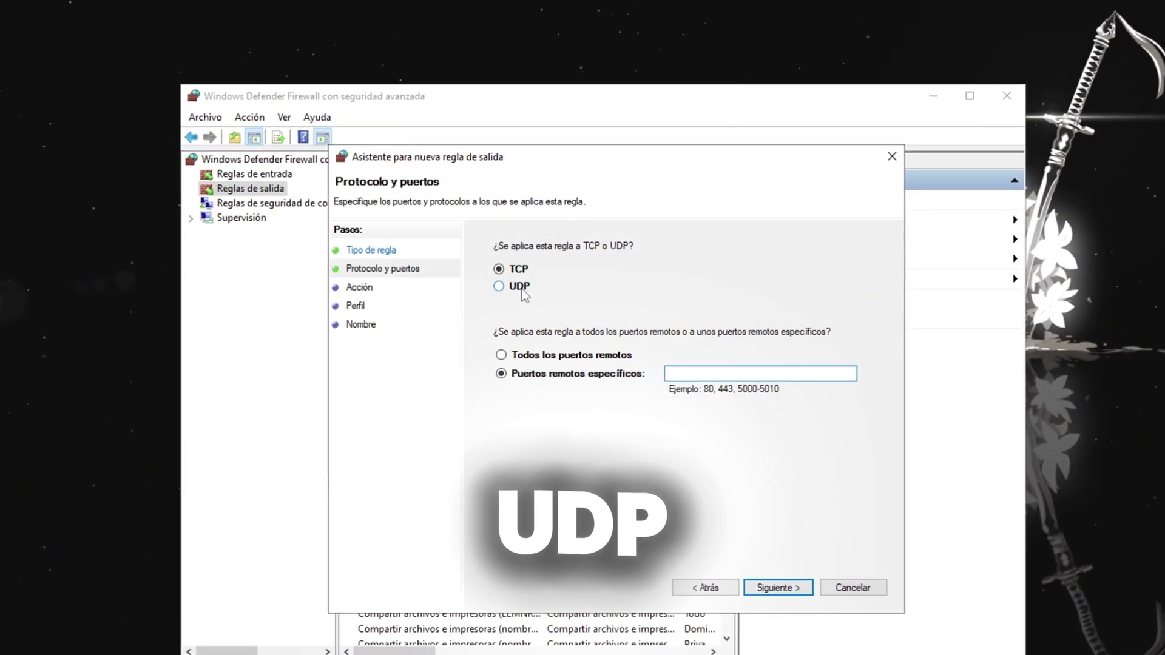
pyautogui.click(514, 283)
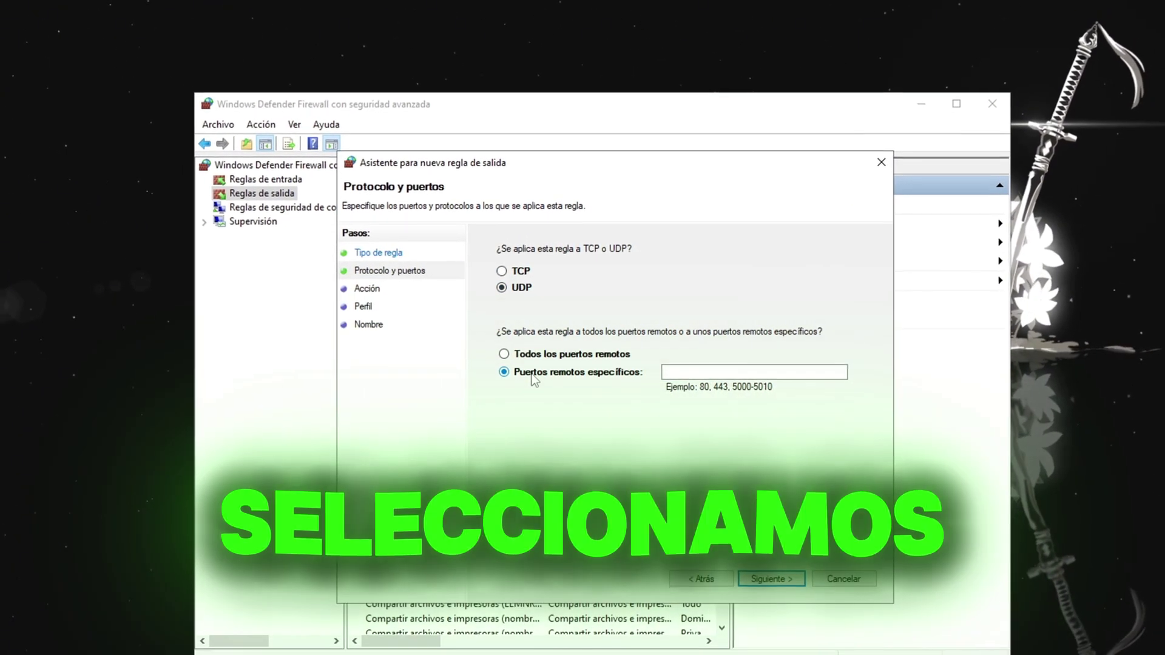
pyautogui.rightClick(698, 369)
pyautogui.click(757, 426)
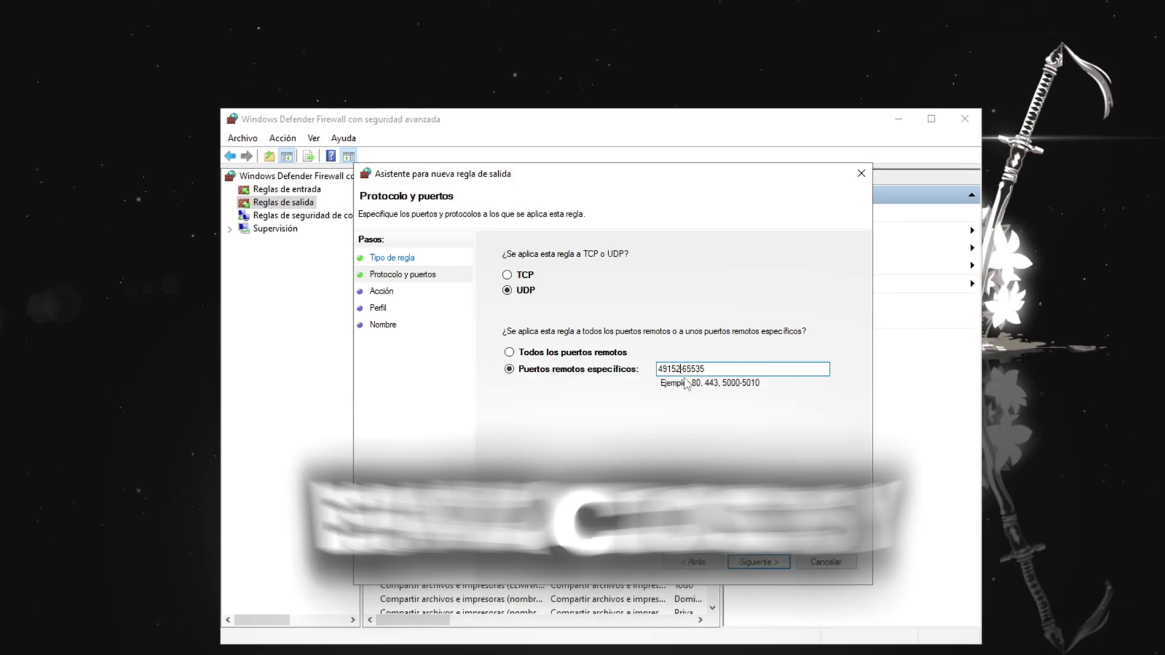
pyautogui.click(775, 562)
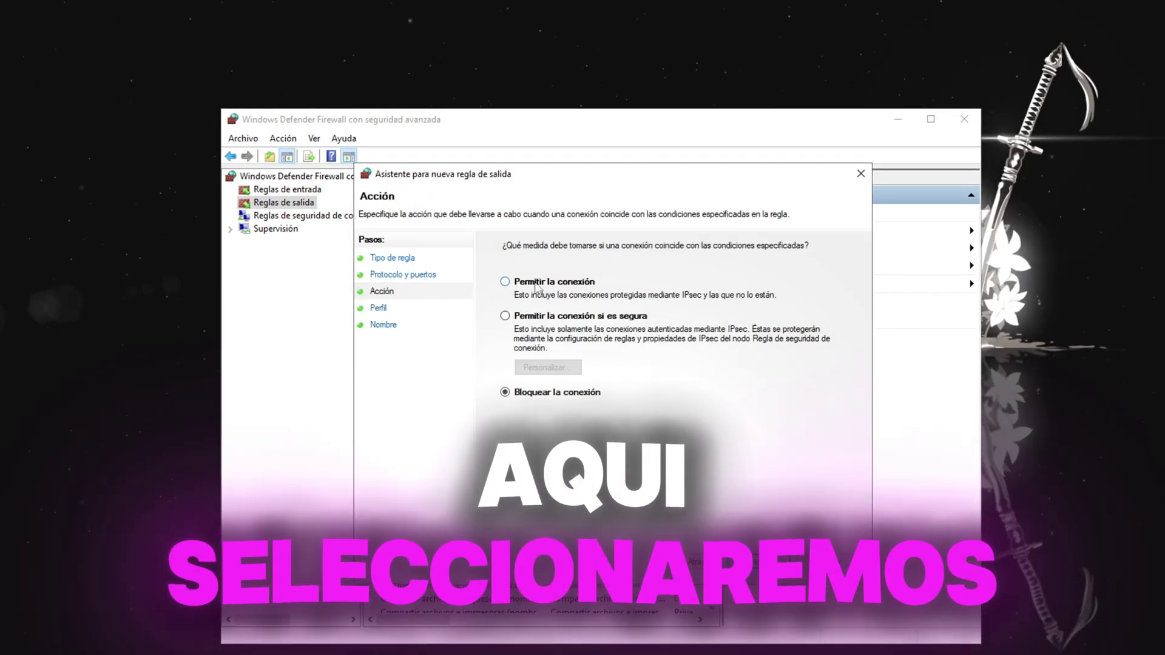
# - Allow the connection for the outbound rule, name it "Roblox ping salida" and finish creating it
pyautogui.click(530, 284)
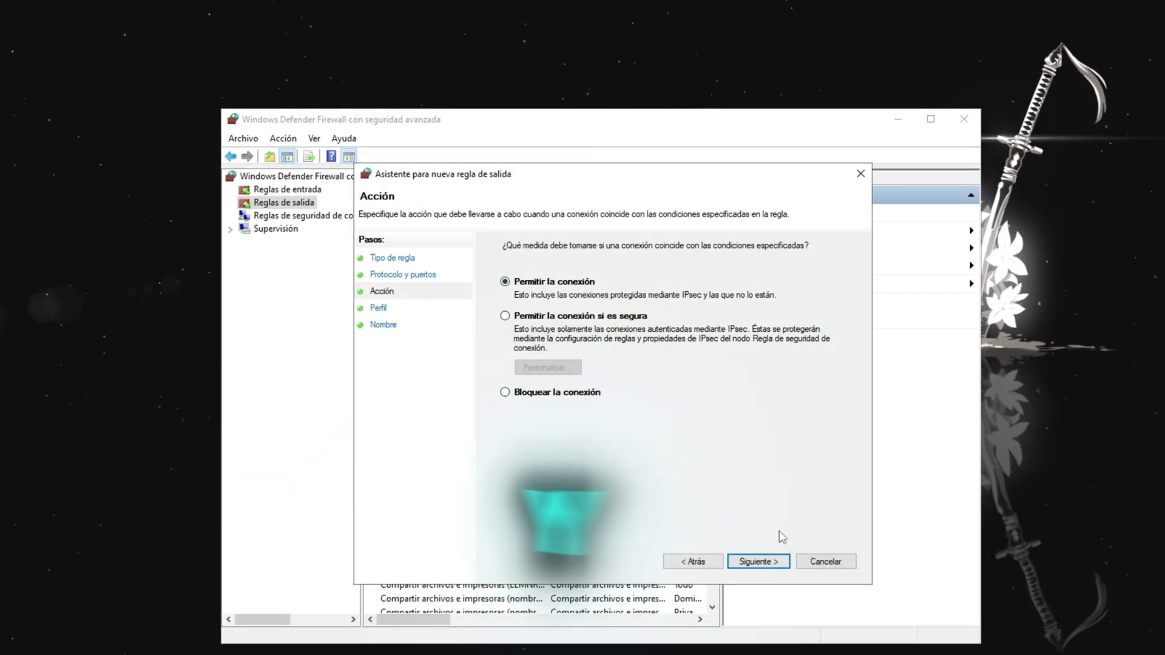
pyautogui.click(767, 564)
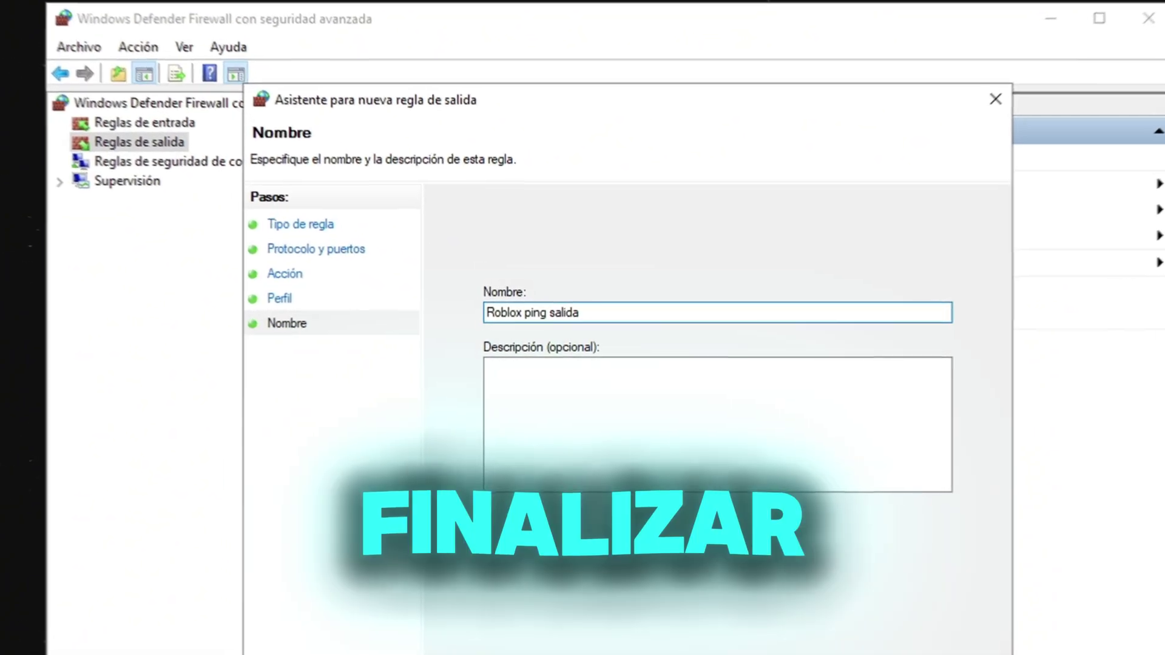
pyautogui.click(804, 614)
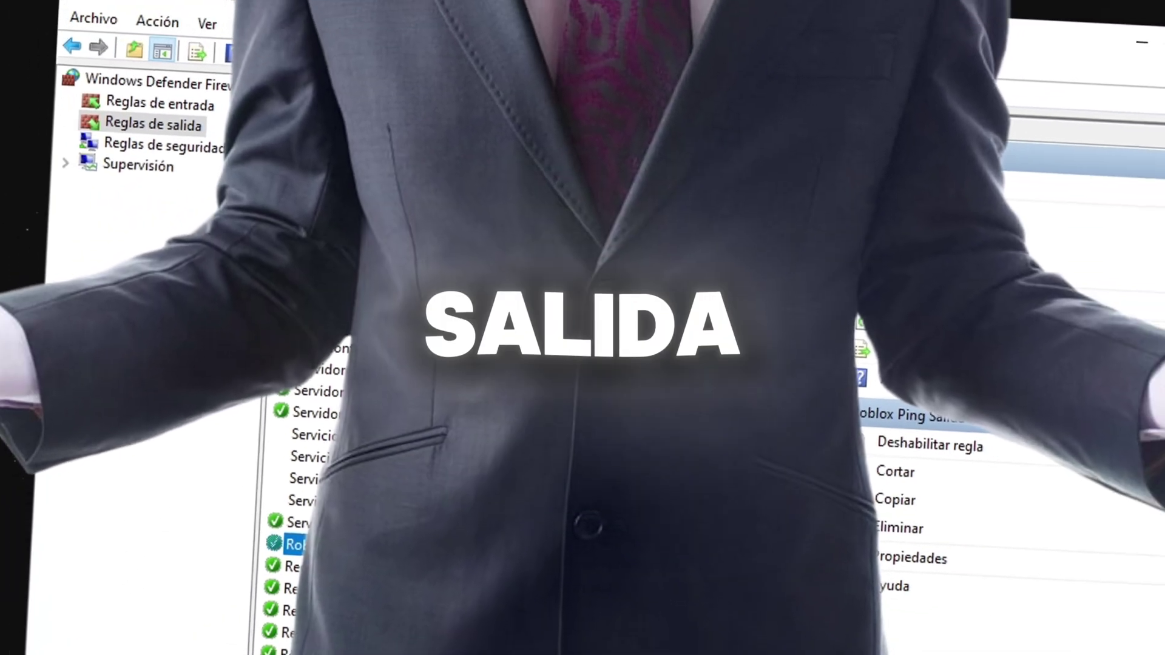